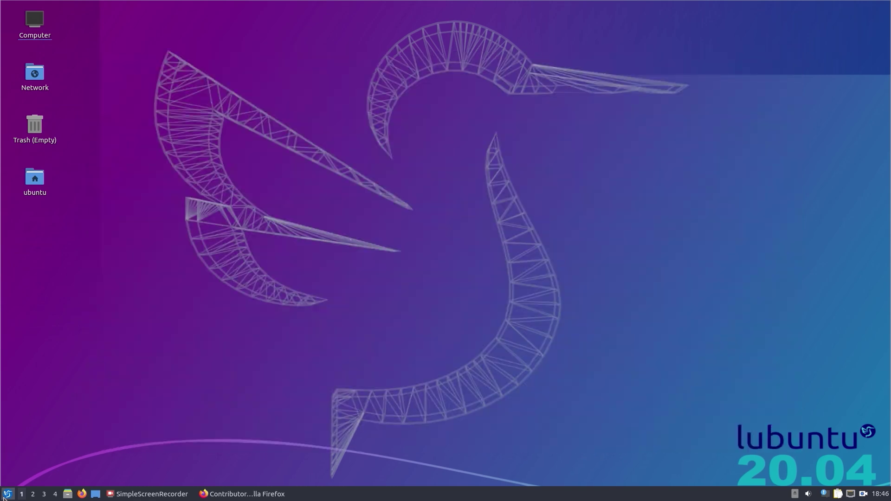
Step: Open the Locale settings and check the configured region
left_click(4, 497)
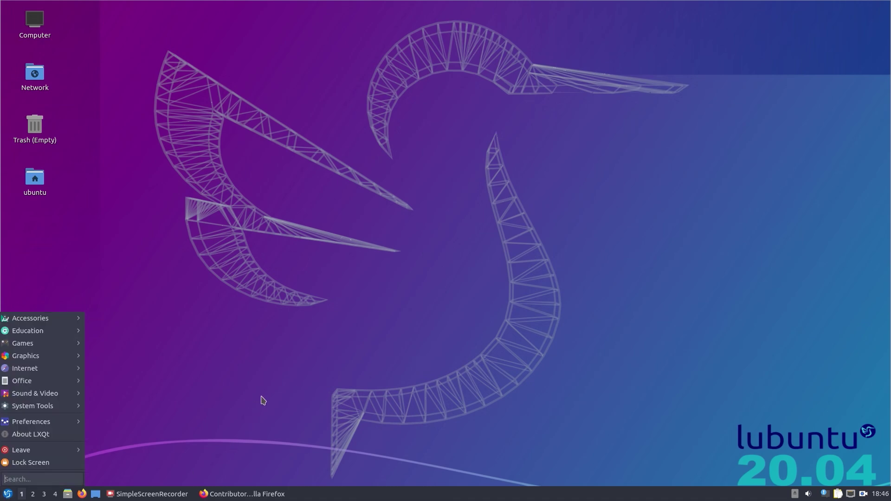
type("lo")
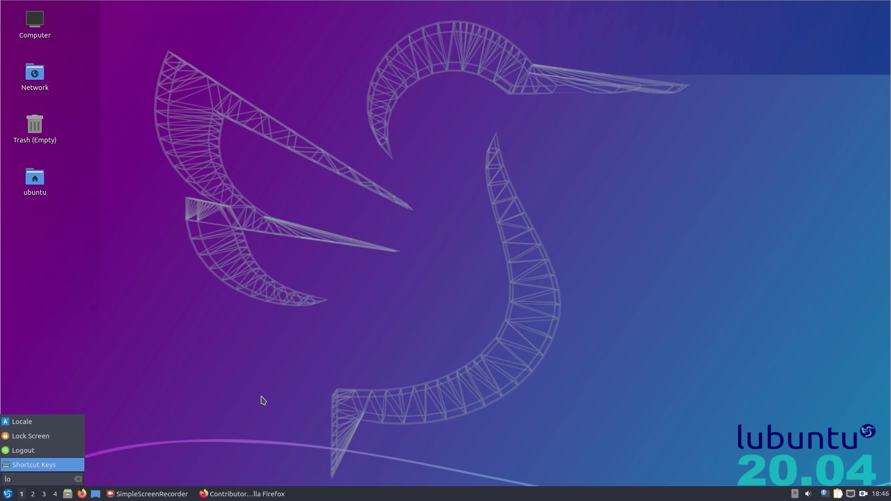
key("Up")
key("Up")
key("Up")
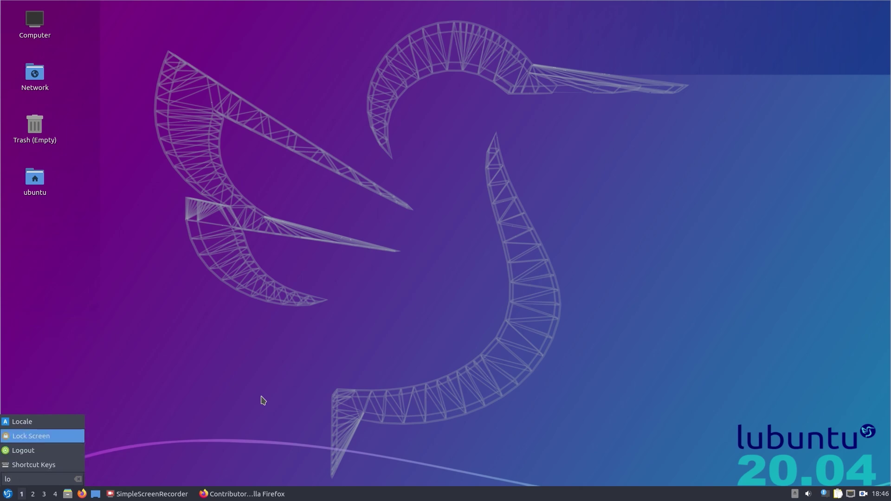
key("Escape")
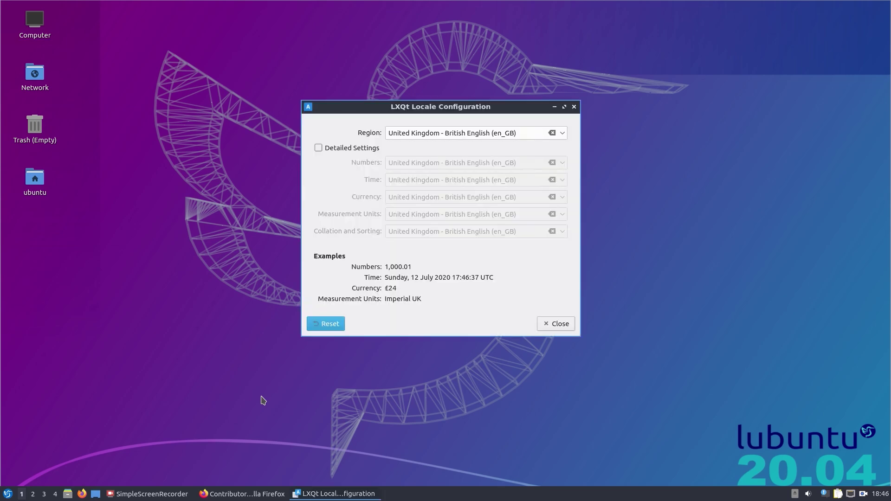
left_click(562, 133)
left_click(562, 133)
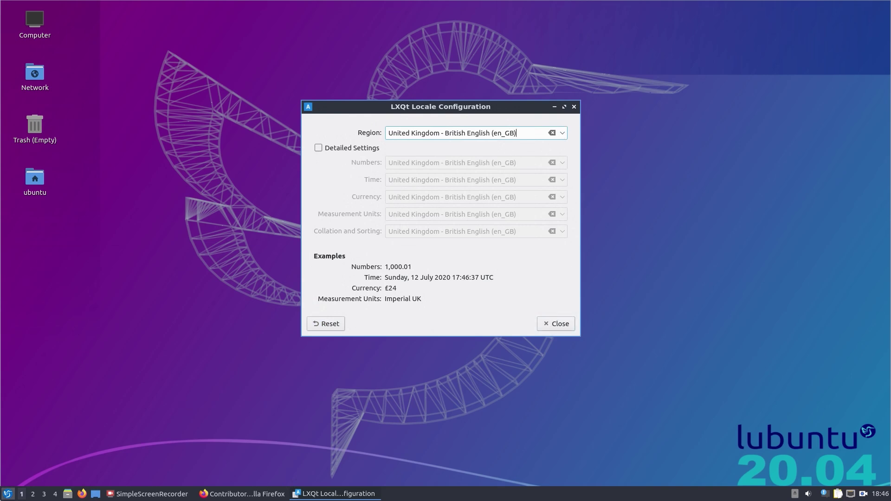
Step: Open the Keyboard and Mouse settings at Keyboard Layout, with the Locale window moved aside so both are visible
left_click(8, 494)
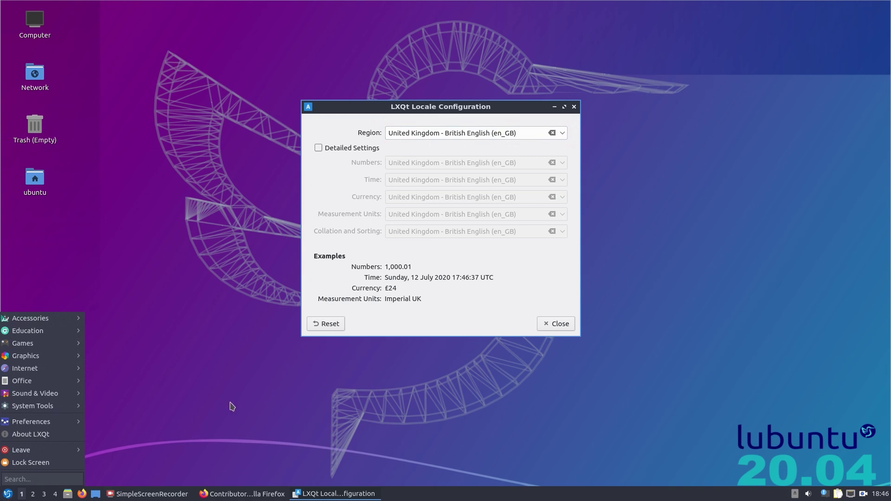
type("k")
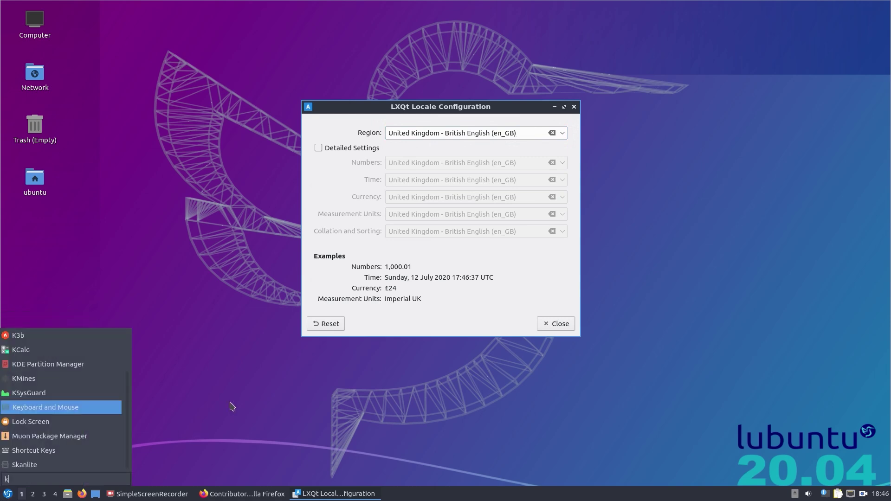
type("eyb")
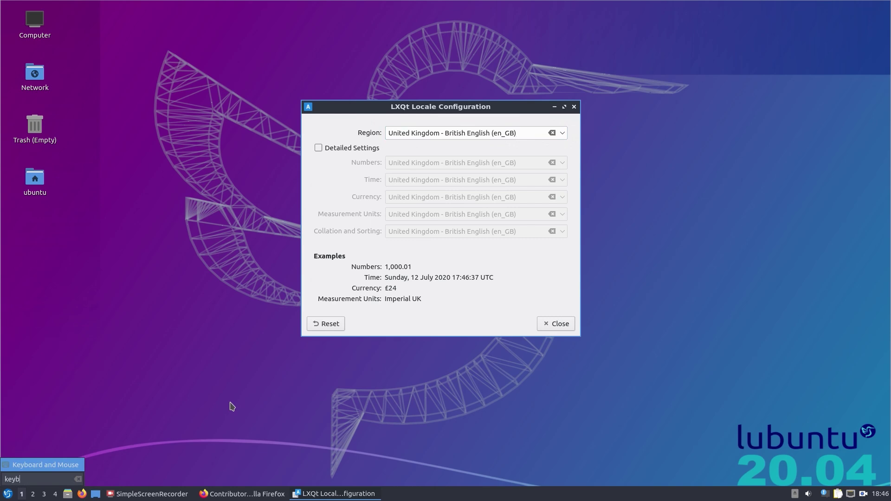
key("Escape")
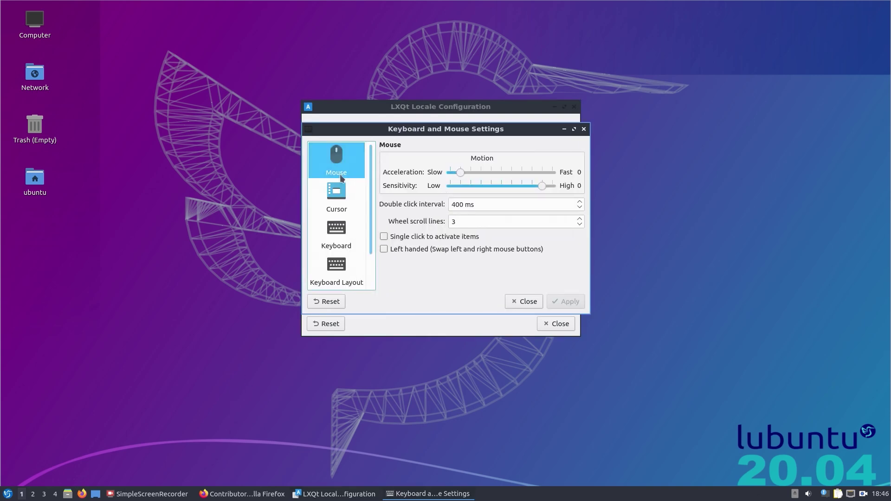
left_click(344, 274)
left_click_drag(392, 110, 48, 115)
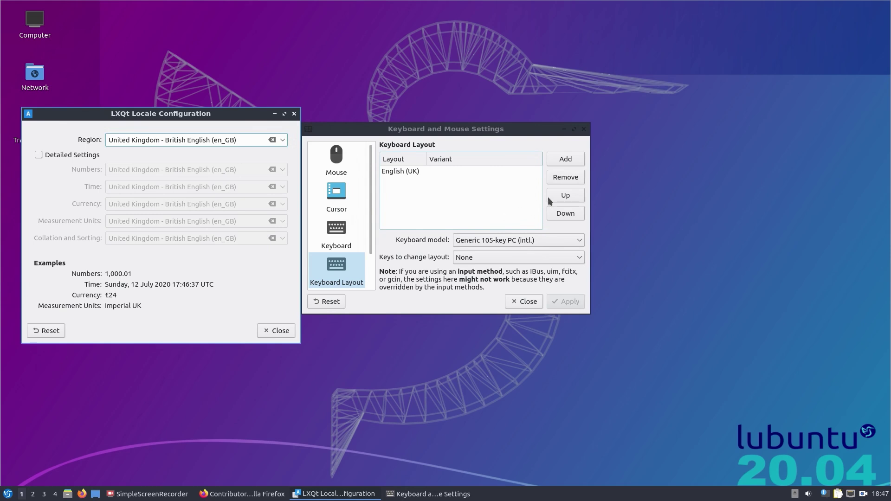
left_click(505, 191)
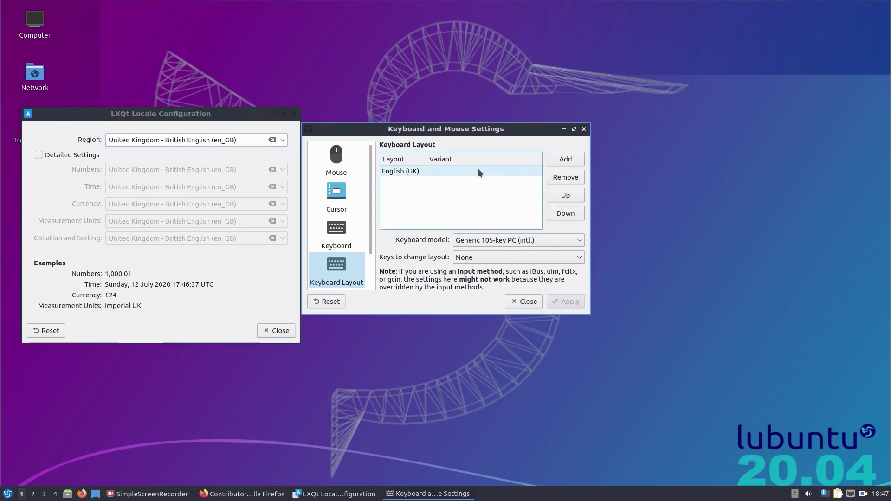
Step: Open the World Clock settings beside the other windows and view the configured time zones
right_click(878, 499)
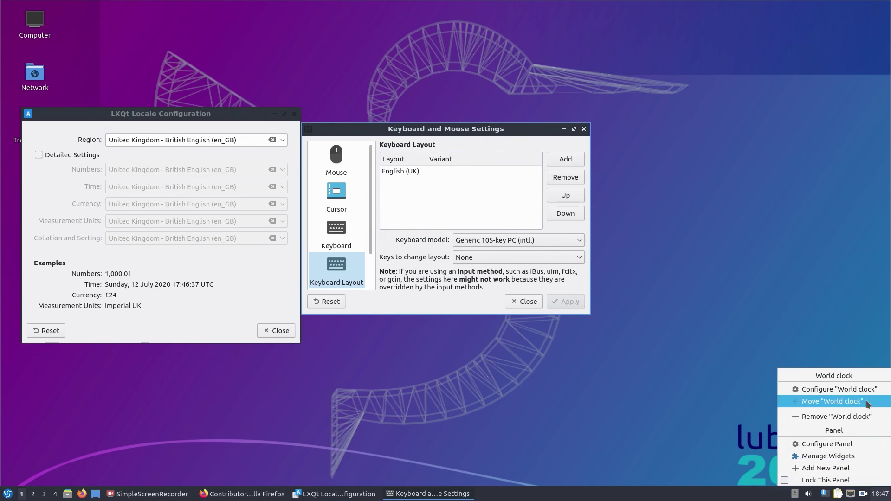
left_click(861, 389)
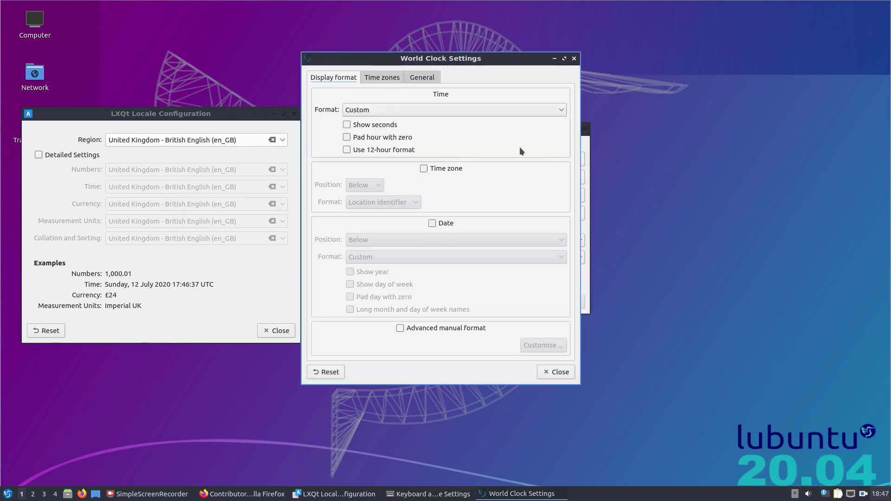
left_click_drag(385, 55, 684, 83)
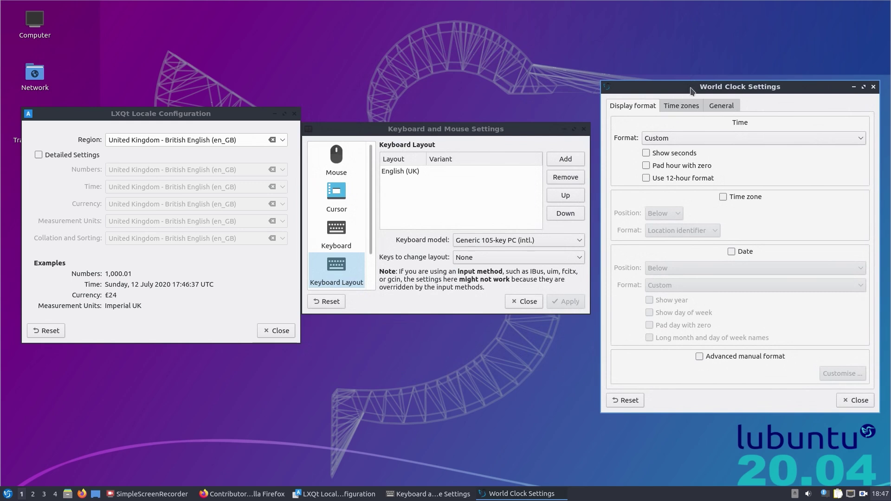
left_click(681, 106)
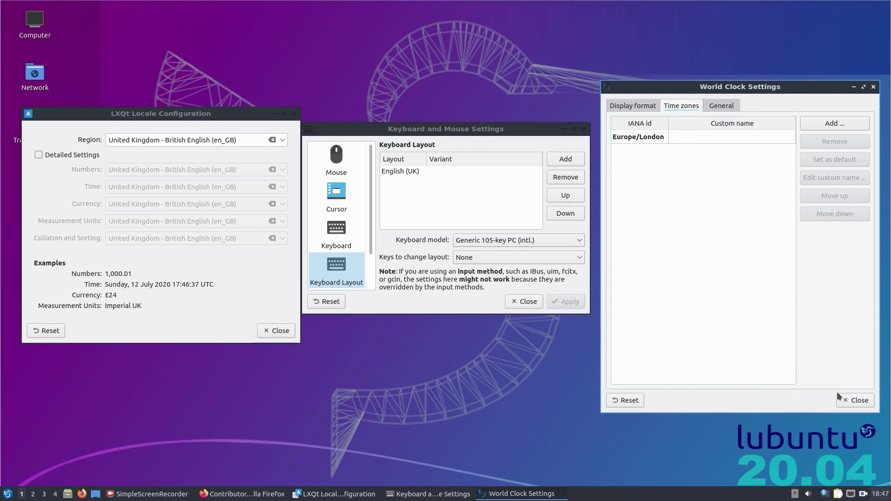
Step: Close the World Clock, Keyboard and Mouse, and Locale settings windows
left_click(858, 401)
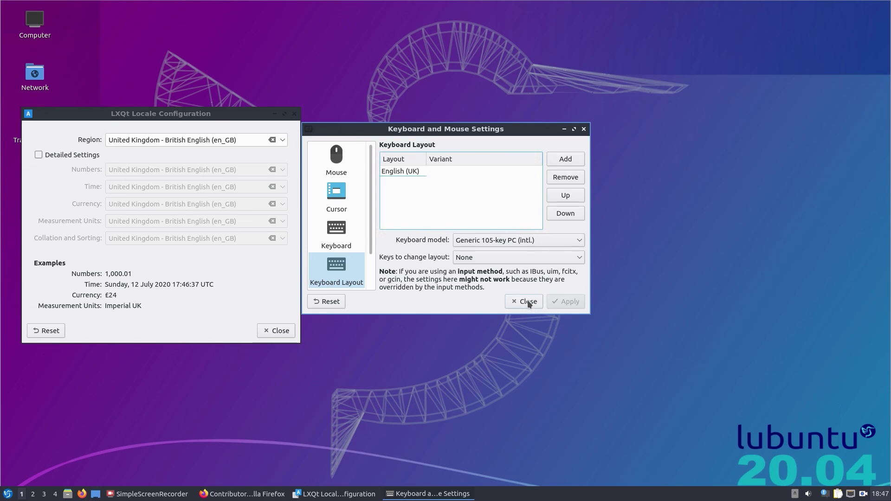
left_click(527, 302)
left_click(261, 334)
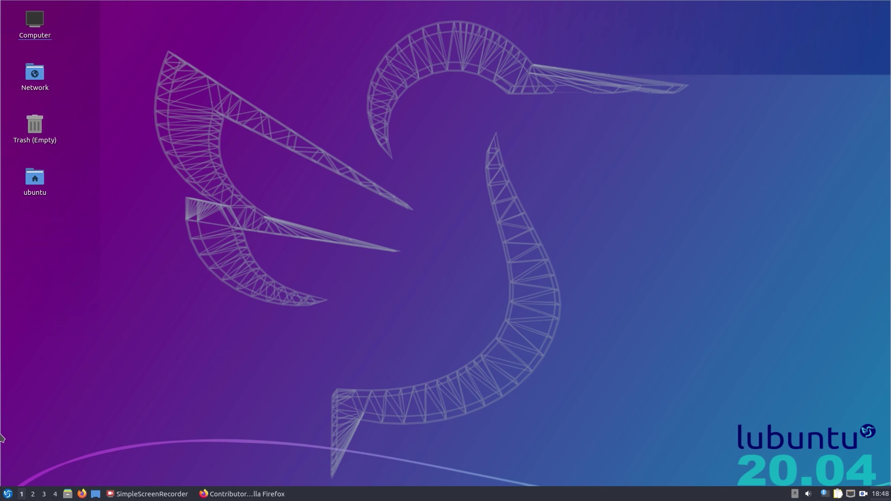
Step: Search the applications for "file" and launch the PCManFM-Qt File Manager
left_click(7, 495)
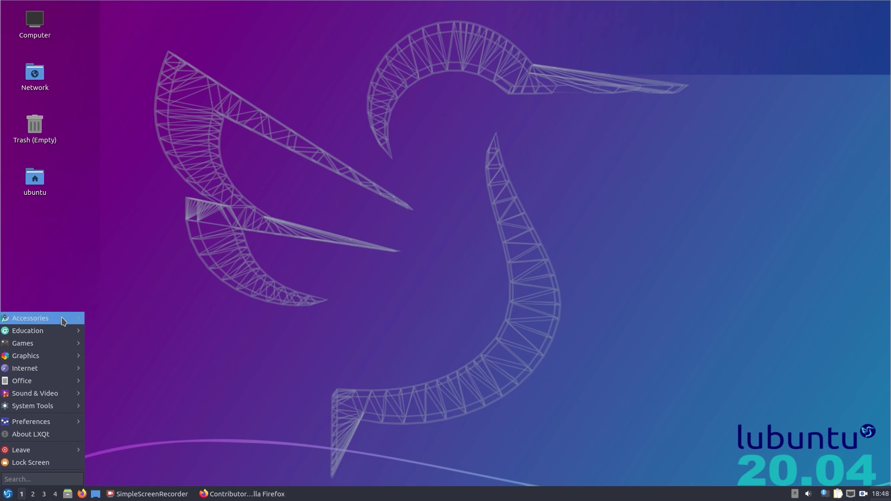
mouse_move(56, 345)
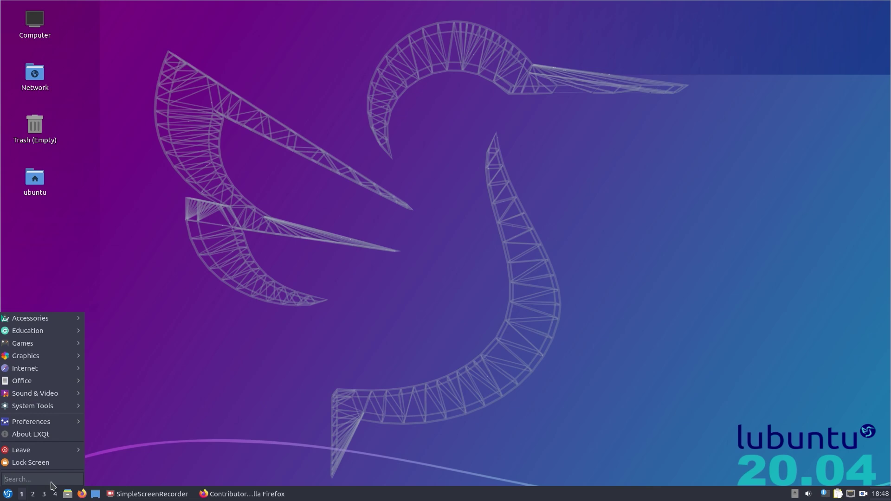
type("file")
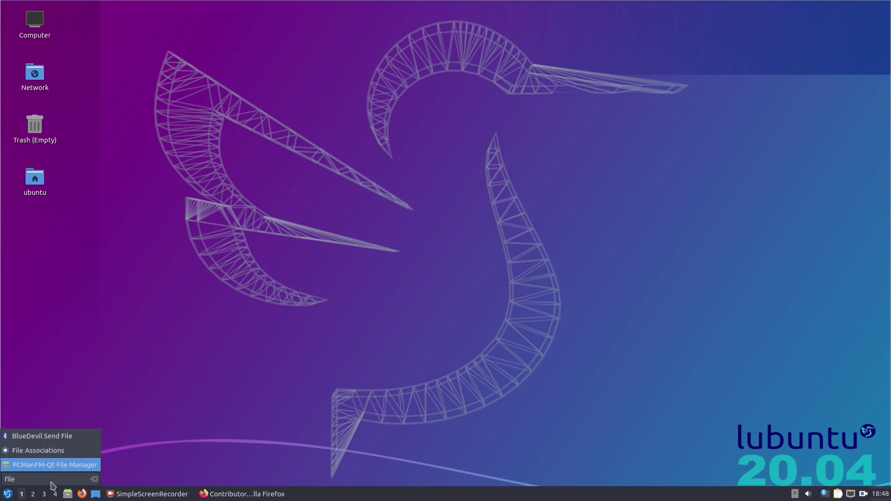
key("Return")
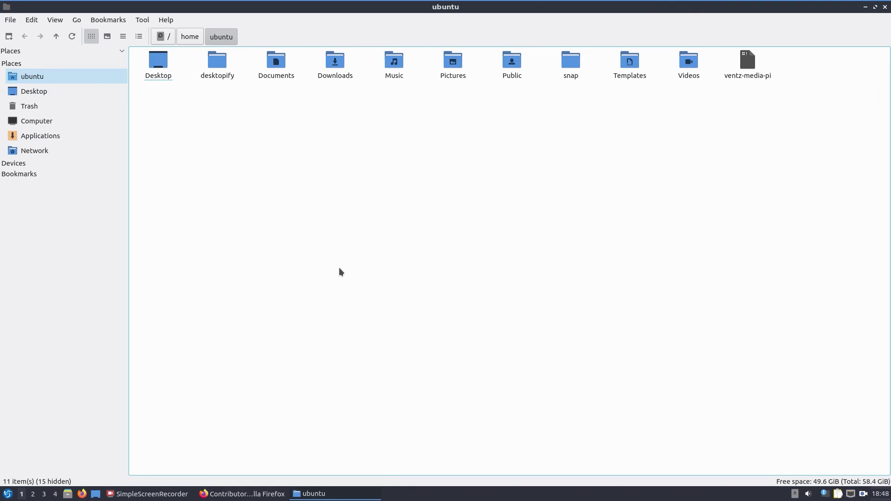
Step: Open a terminal window over the file manager and close it again
key("ctrl+alt+t")
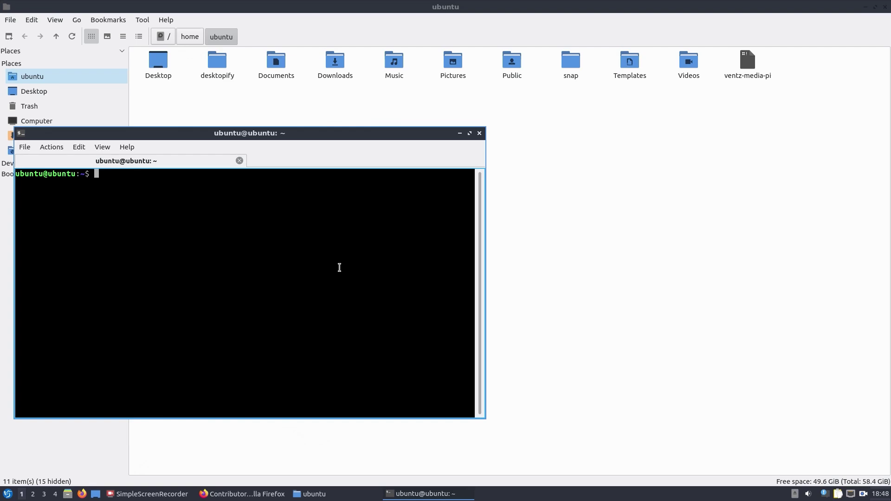
left_click(479, 134)
left_click(234, 281)
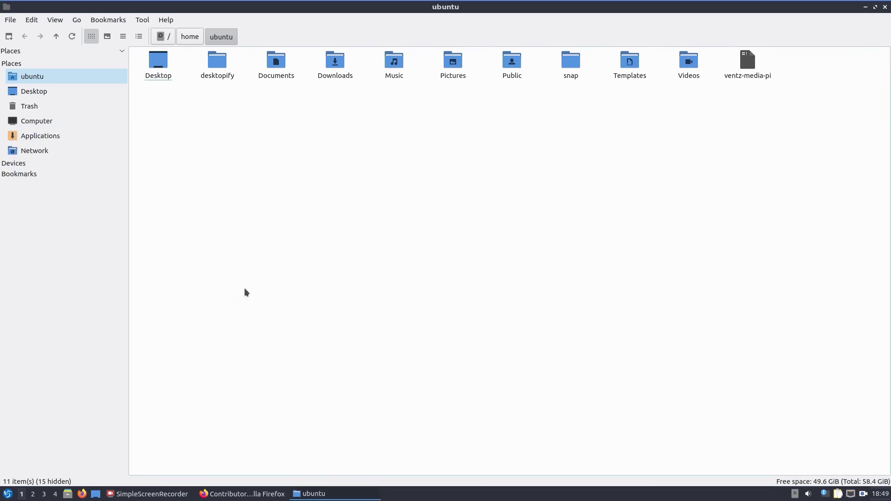
Step: Open the Videos folder in a new tab, view its recordings, and close the file manager
key("F3")
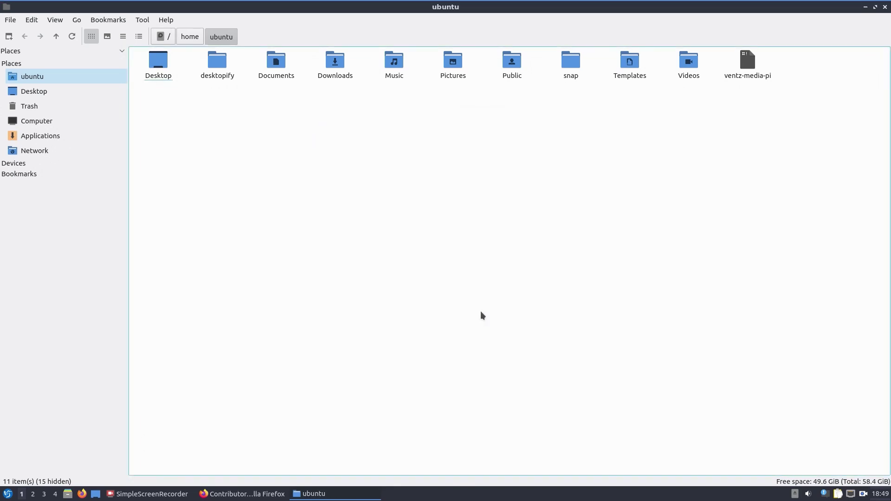
middle_click(691, 65)
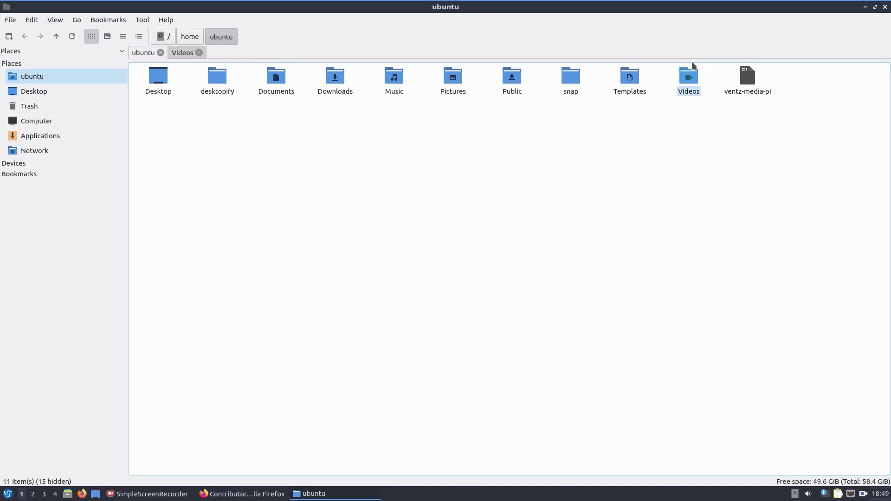
left_click(176, 54)
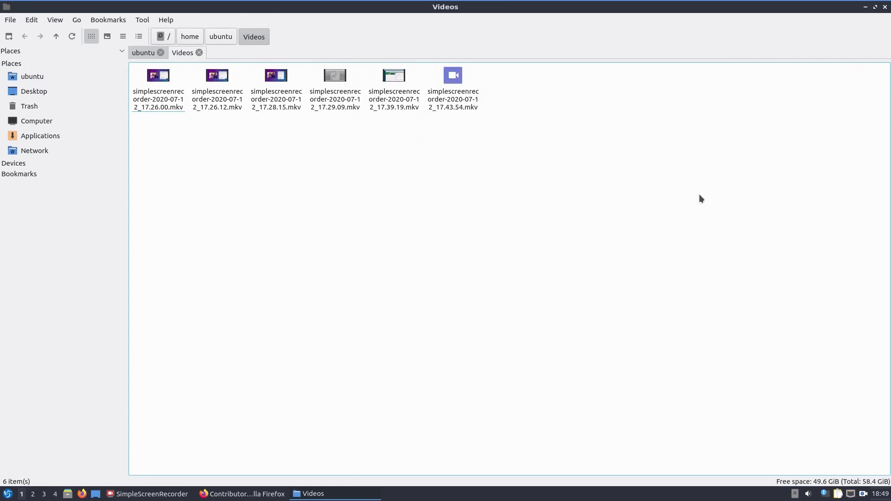
left_click(885, 8)
Step: Open the System Monitor to view the system load graphs
left_click(8, 494)
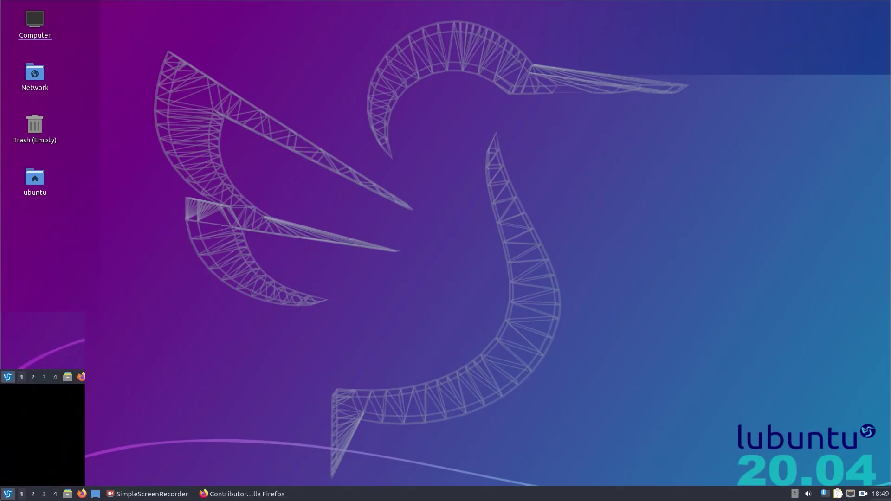
type("k")
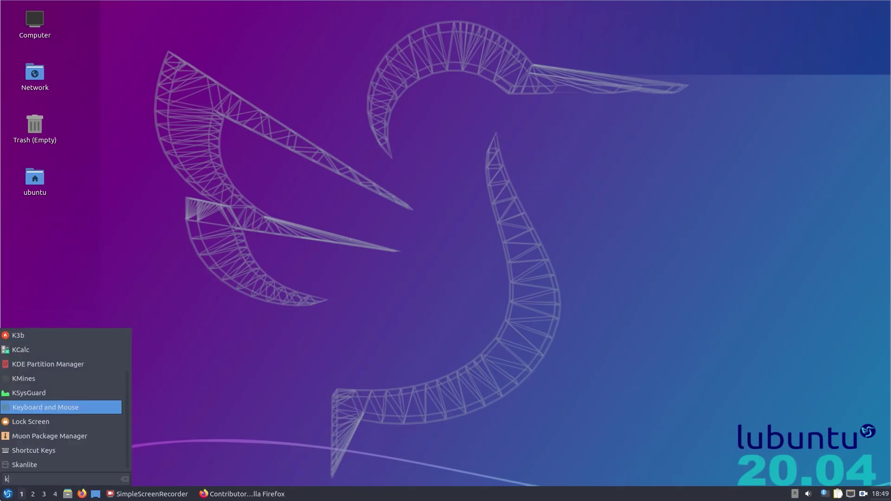
type("eyb")
key("Return")
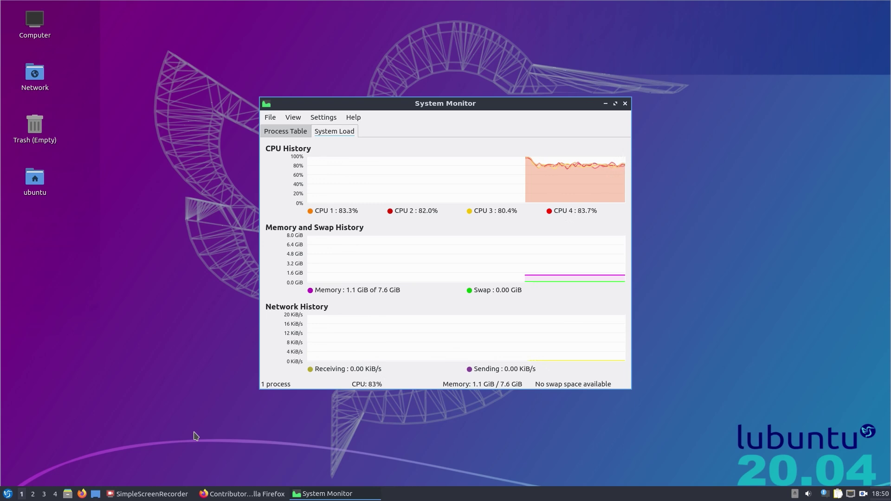
Step: Sort the System Monitor's process table by CPU usage, and close the monitor after viewing it
key("ctrl+Page_Up")
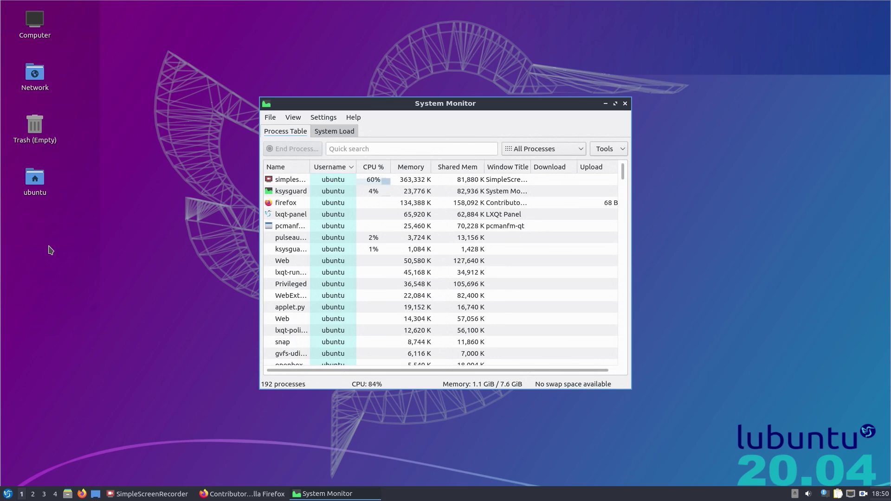
left_click(377, 168)
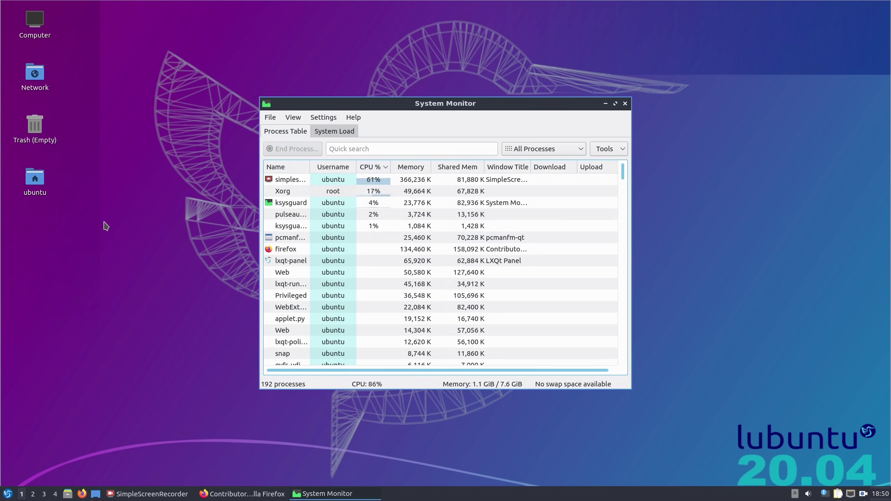
left_click(627, 104)
Step: Browse the installed applications by category, starting with Accessories
left_click(8, 493)
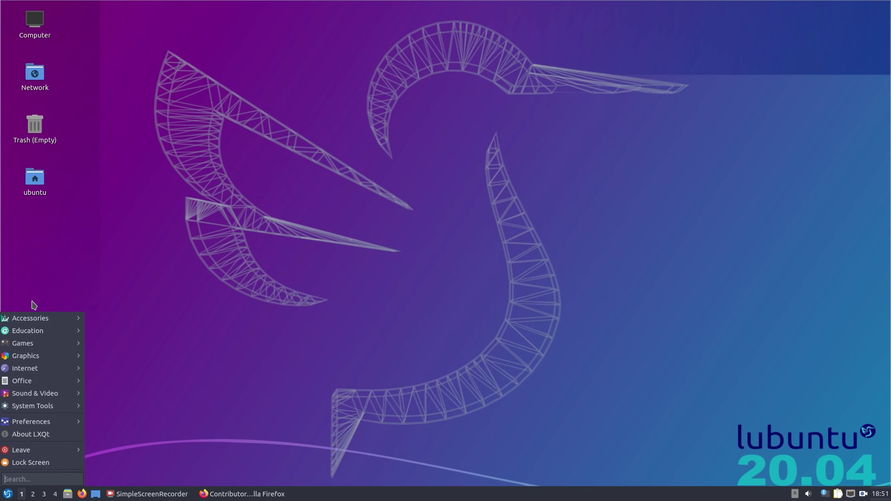
mouse_move(26, 322)
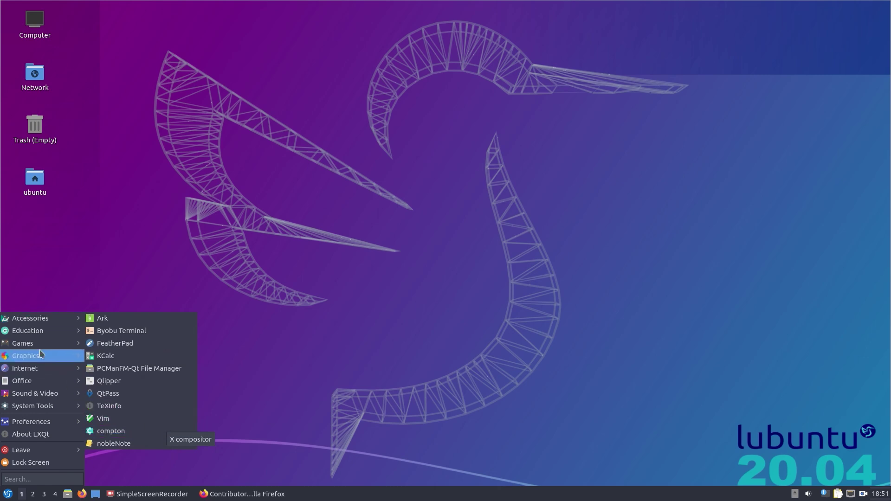
mouse_move(35, 337)
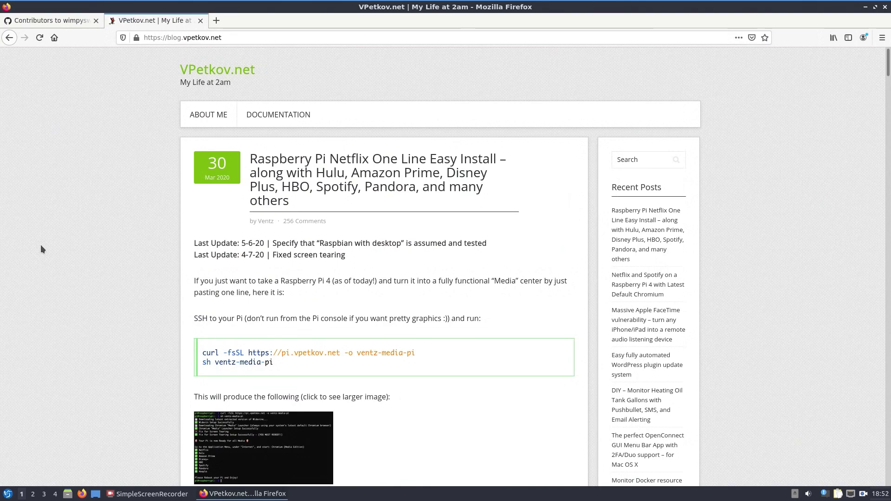
Step: Read the VPetkov.net post on the Raspberry Pi Netflix one-line install, through its usage notes
scroll(41, 246, "down", 5)
scroll(41, 246, "down", 2)
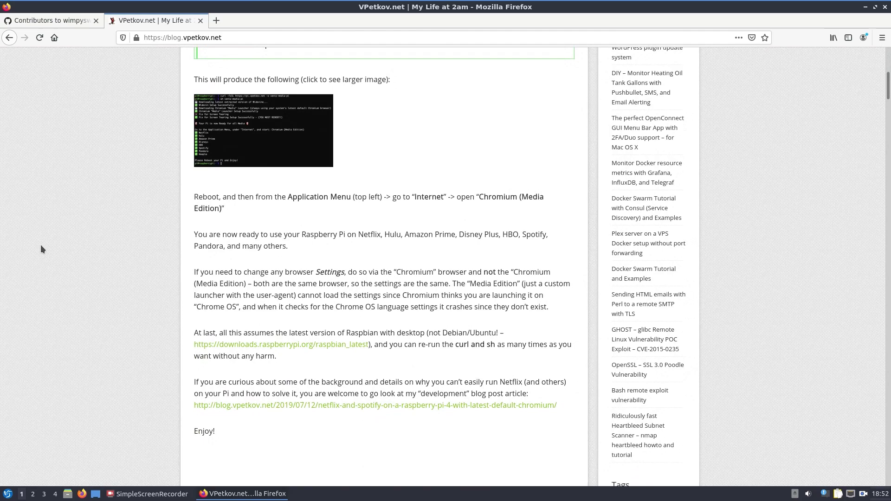
Step: Browse the remaining application categories through Preferences, and open the LXQt Configuration Center
scroll(40, 249, "down", 1)
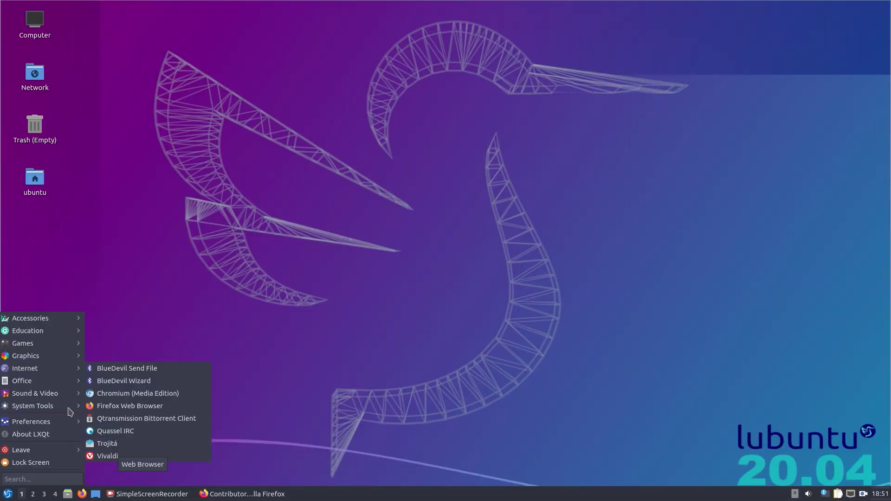
mouse_move(39, 386)
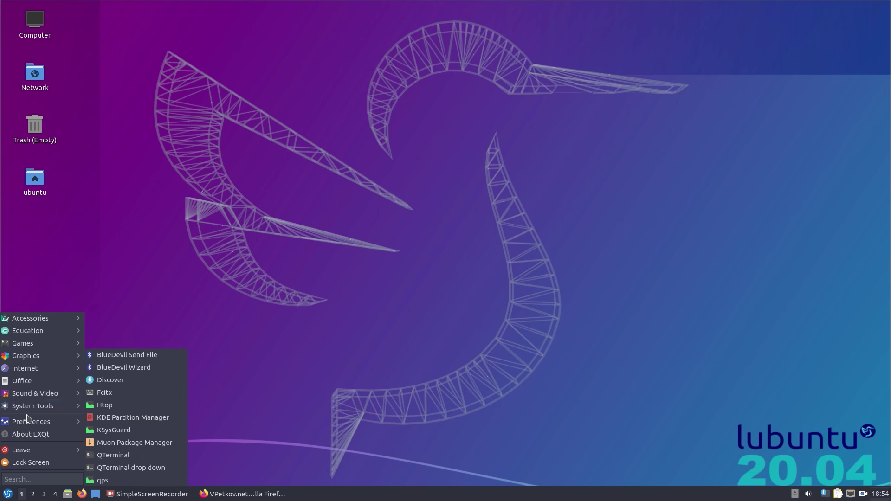
mouse_move(27, 422)
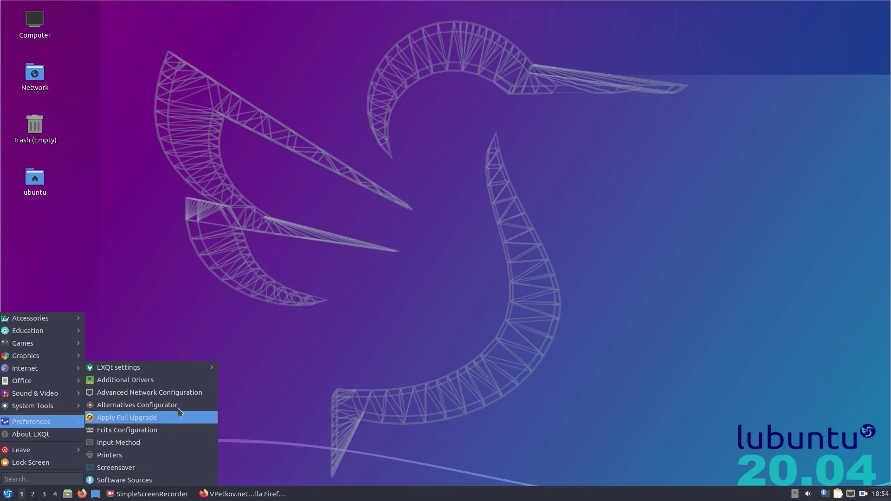
mouse_move(170, 371)
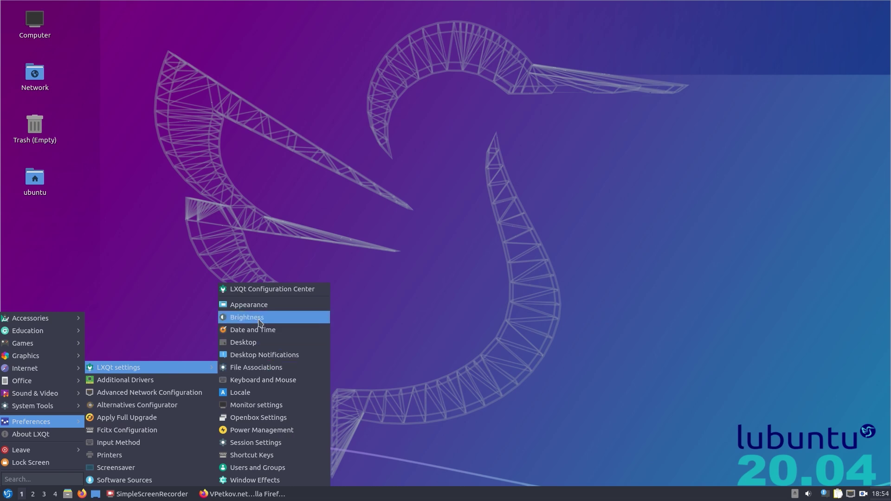
left_click(257, 291)
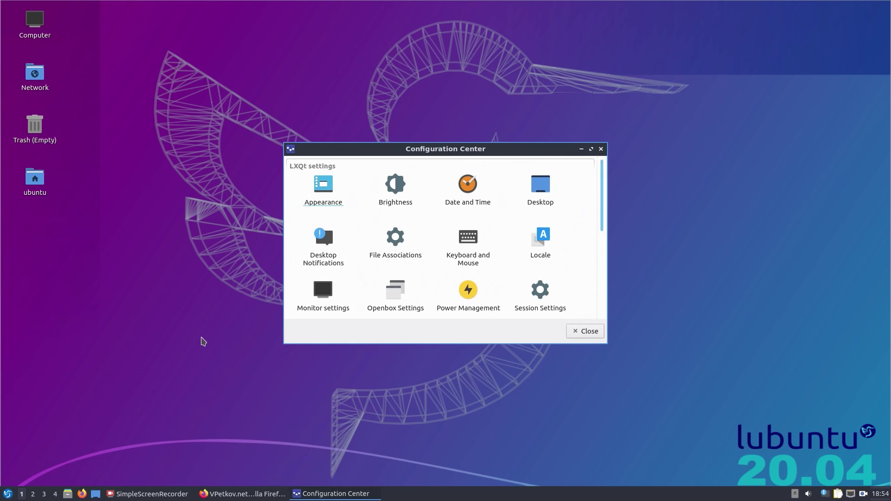
Step: Review the Appearance settings for widget style, icons theme, LXQt theme, font and cursor, closing them without changes
left_click(327, 191)
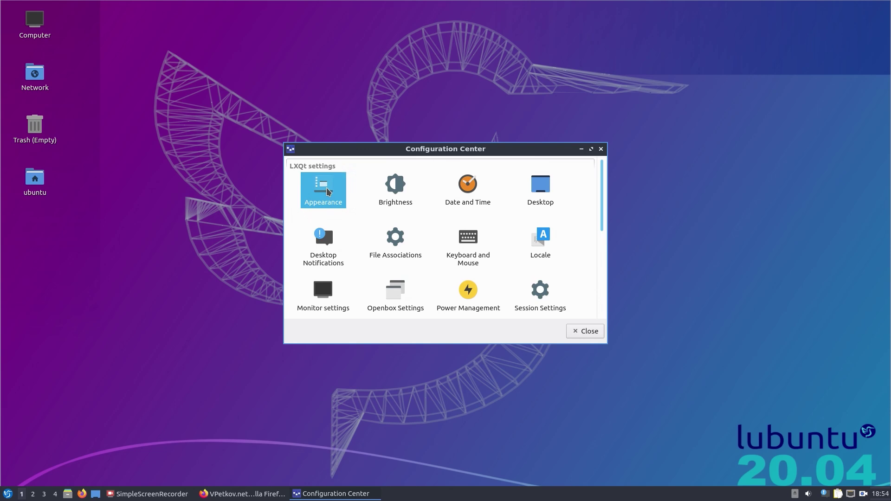
double_click(326, 188)
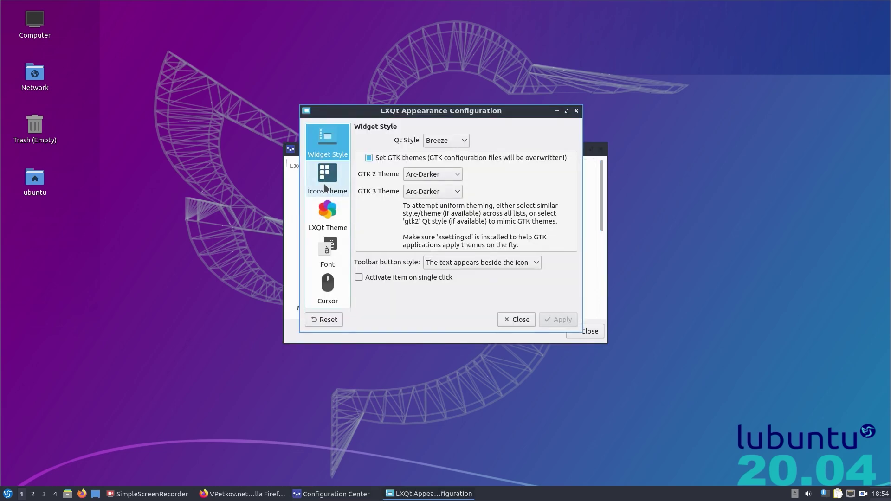
left_click_drag(424, 111, 427, 142)
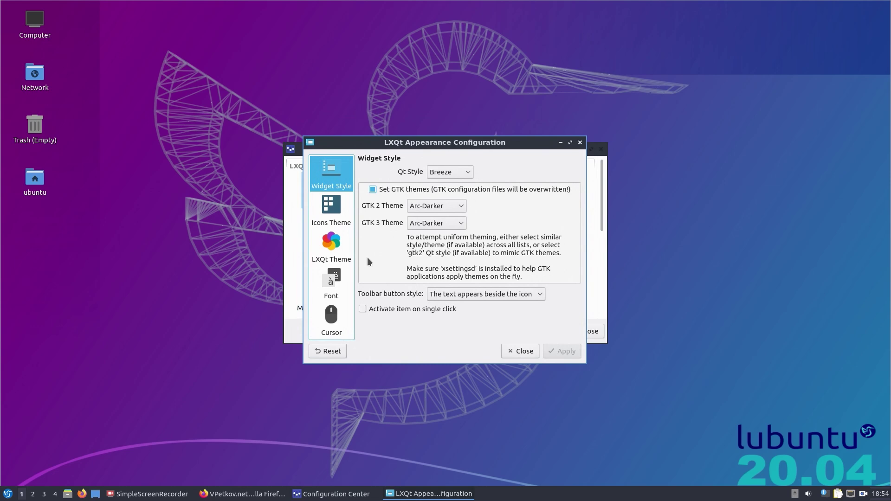
left_click(330, 220)
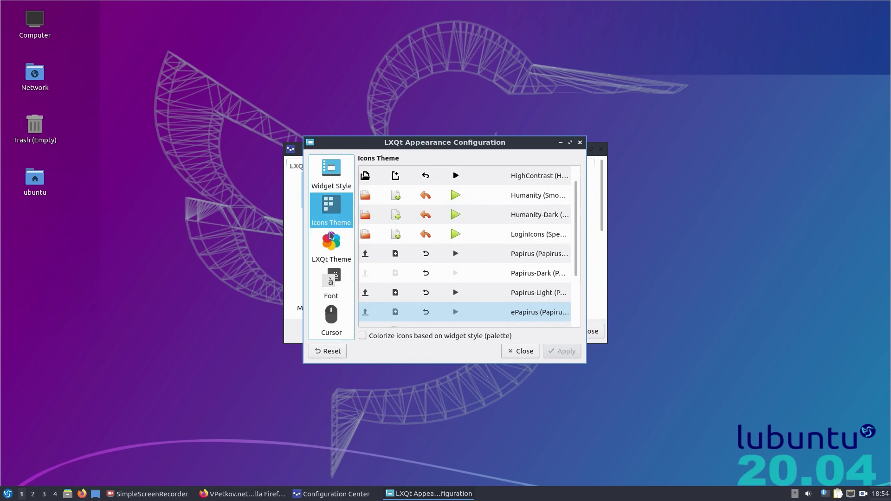
left_click(330, 252)
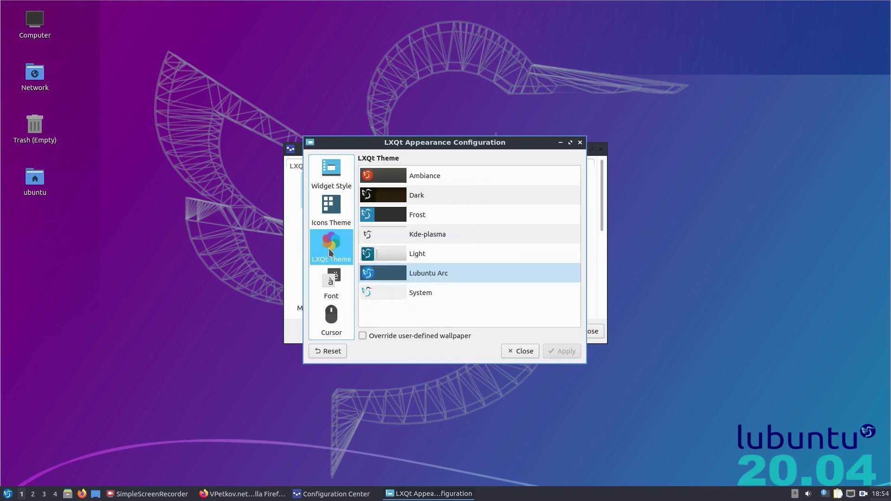
left_click(325, 284)
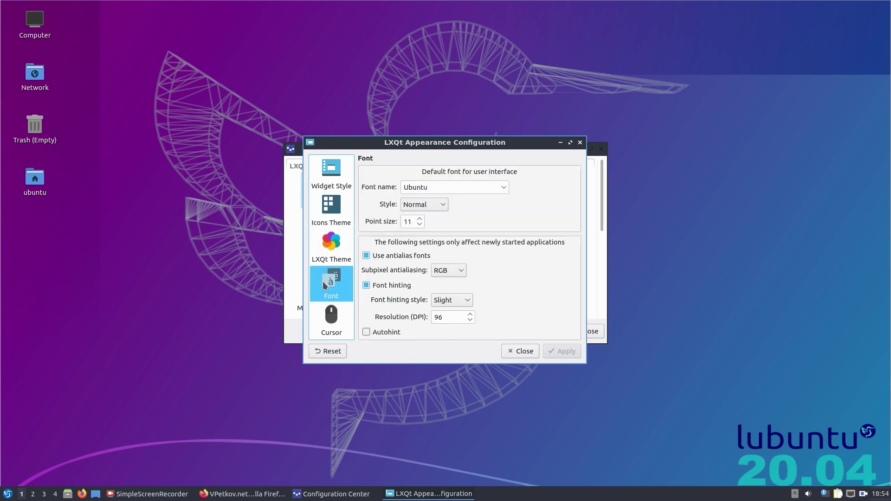
left_click(337, 334)
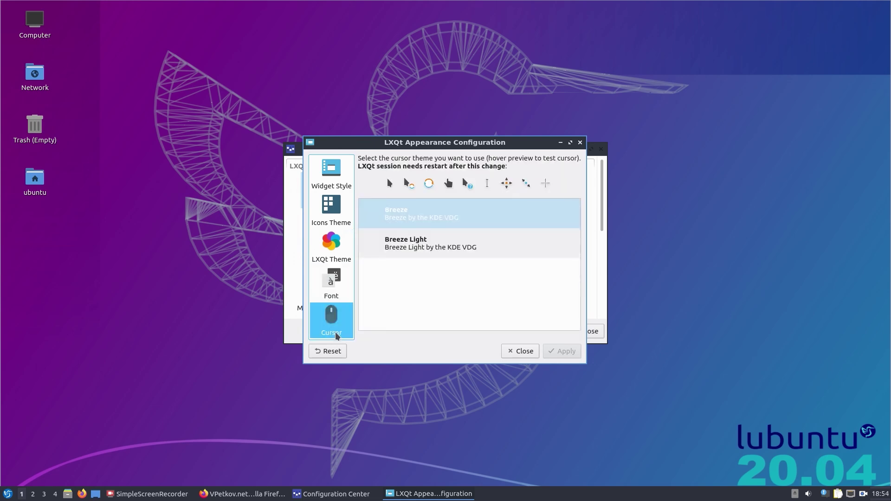
left_click(524, 351)
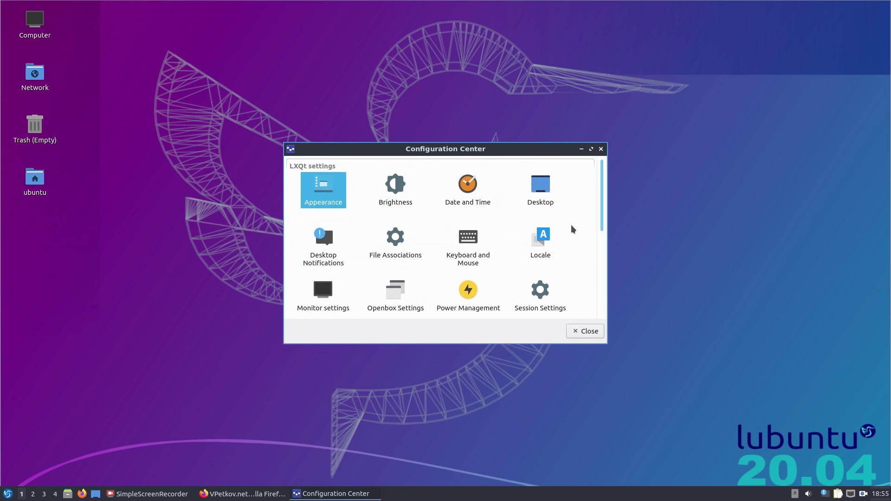
Step: Look through the Configuration Center's system settings and the Window Effects options for shadow, opacity and fade
scroll(571, 227, "down", 5)
scroll(571, 227, "down", 1)
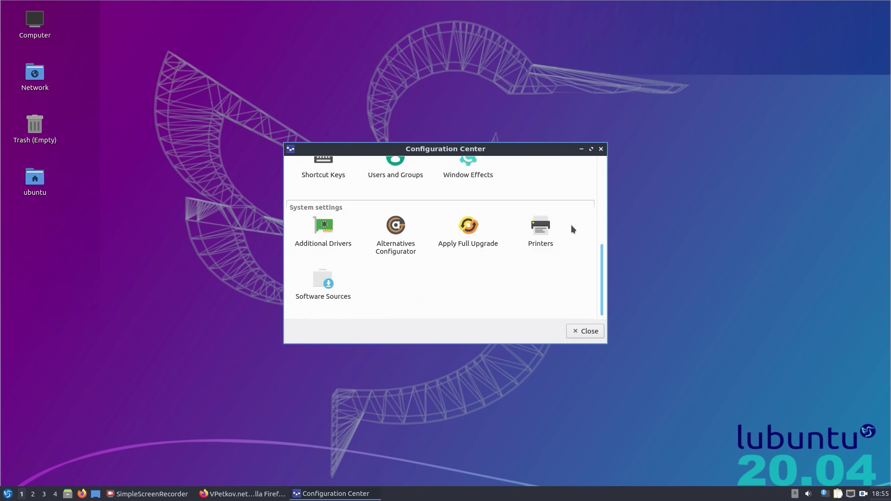
scroll(571, 227, "up", 5)
left_click(465, 313)
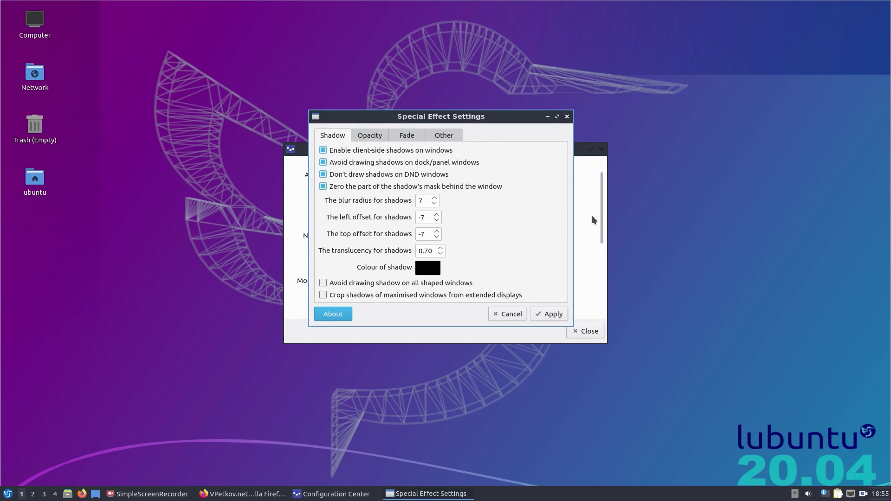
left_click(374, 139)
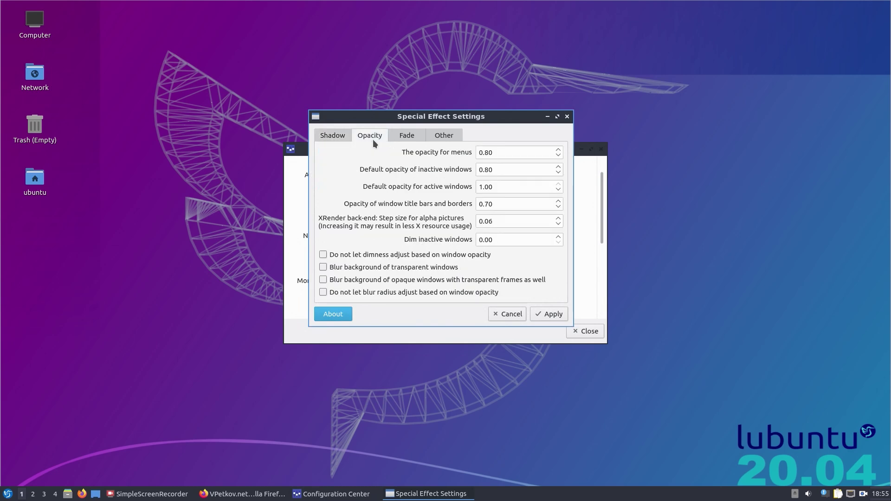
left_click(420, 135)
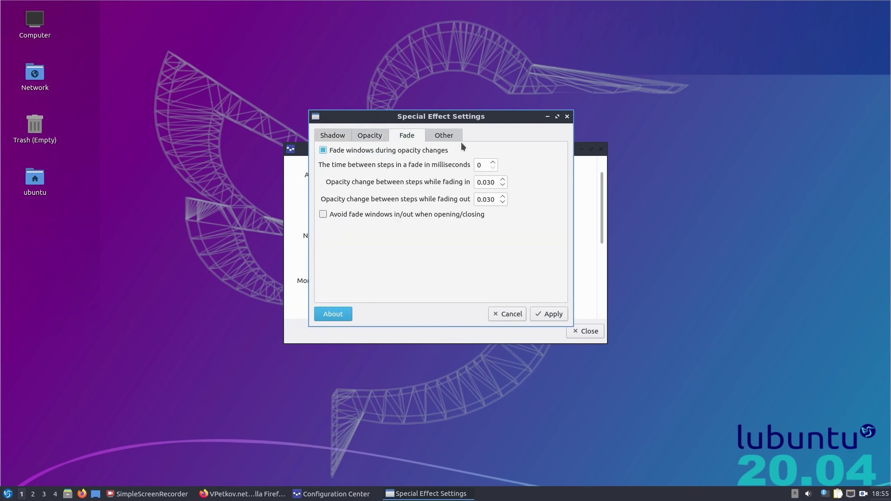
Step: Check the volume mixer and view the Volume control's configuration settings, closing them without changes
left_click(809, 494)
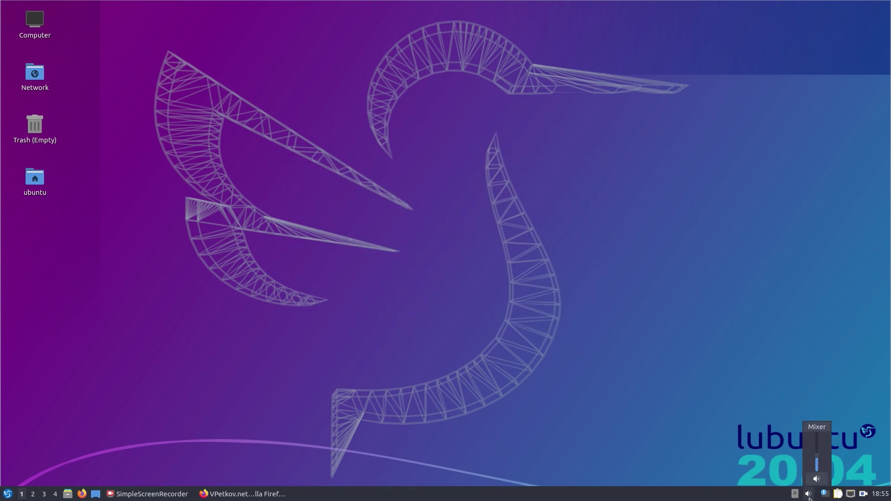
right_click(809, 497)
left_click(816, 488)
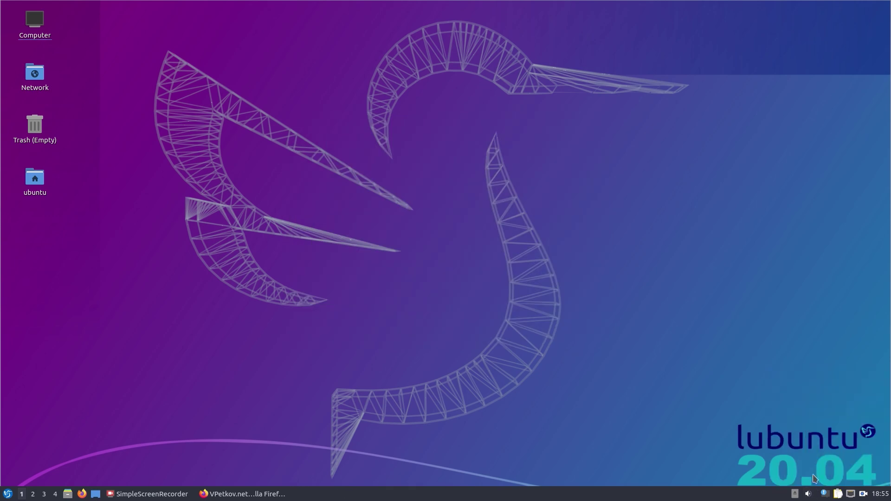
right_click(809, 498)
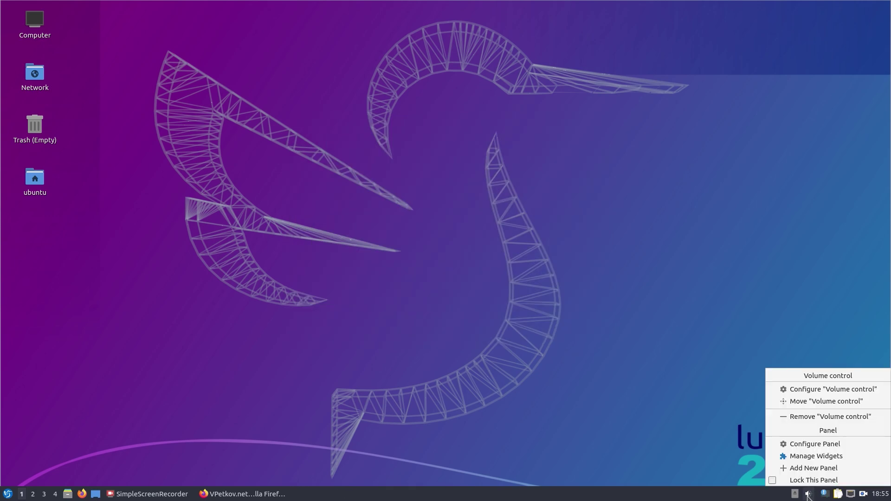
left_click(827, 390)
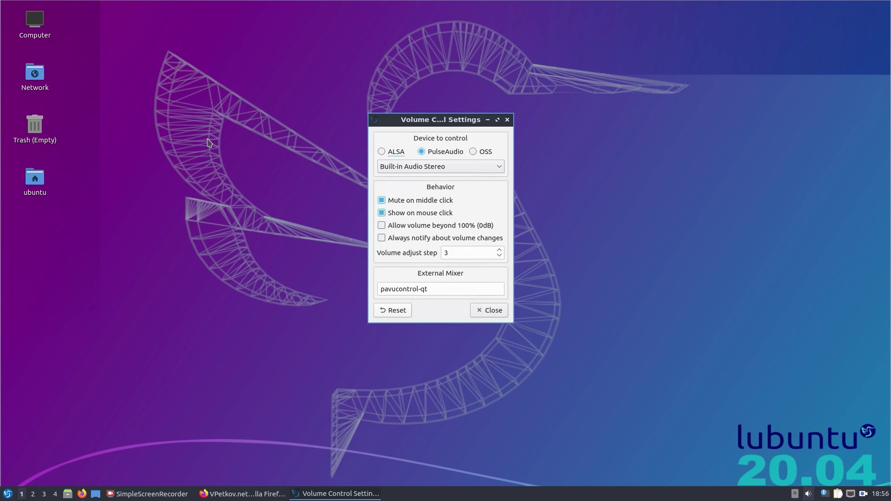
left_click(496, 315)
Step: In Firefox, open the Raspberry Pi Forums thread on analog audio with Ubuntu Mate, examine the 3.5mm audio jack command, and minimise the browser
left_click(242, 494)
scroll(317, 175, "down", 2)
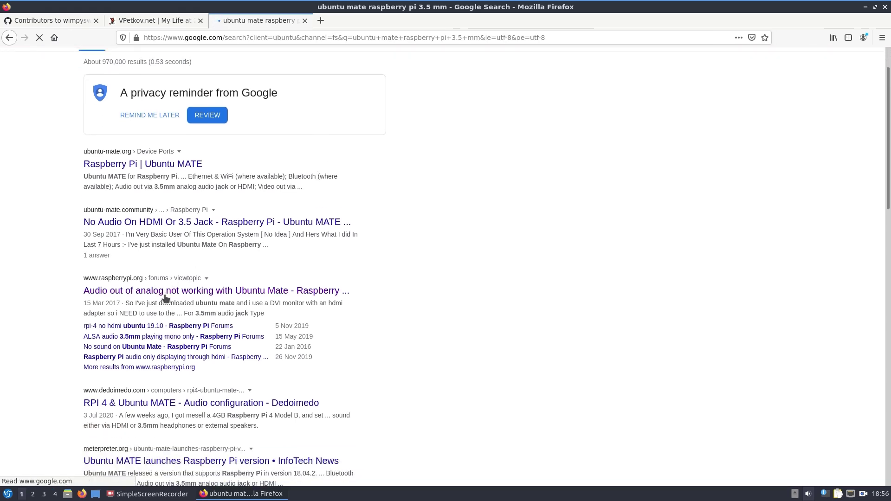
left_click(165, 292)
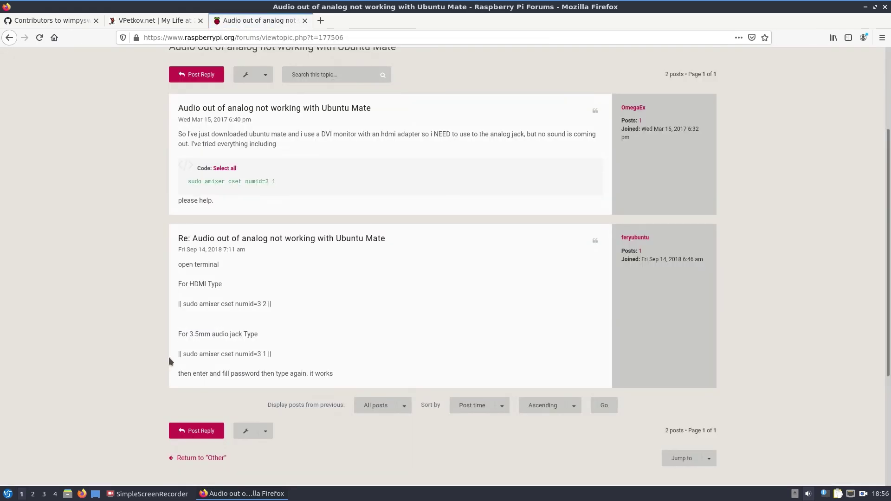
mouse_move(182, 350)
left_mouse_down()
mouse_move(222, 354)
mouse_move(191, 354)
left_mouse_up()
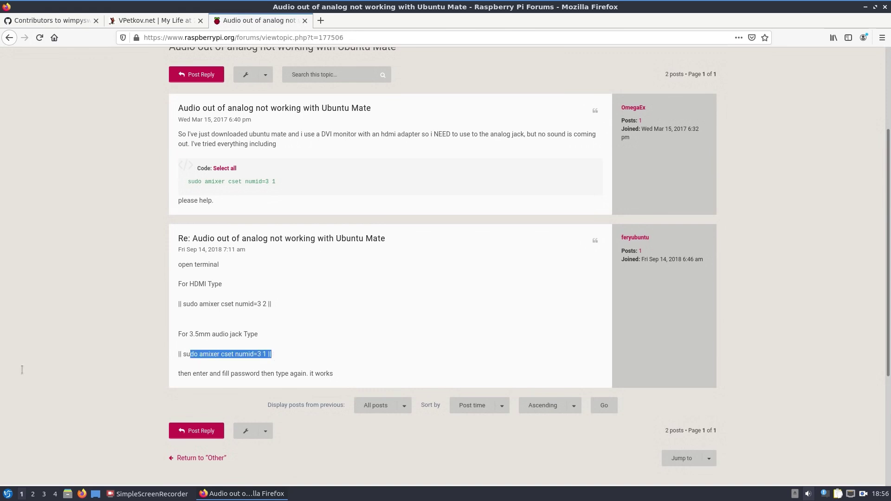
left_click(50, 289)
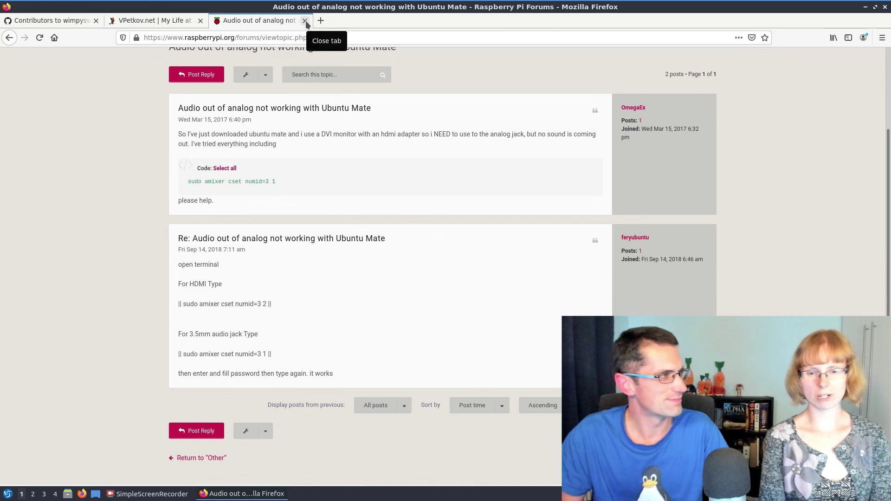
left_click(866, 6)
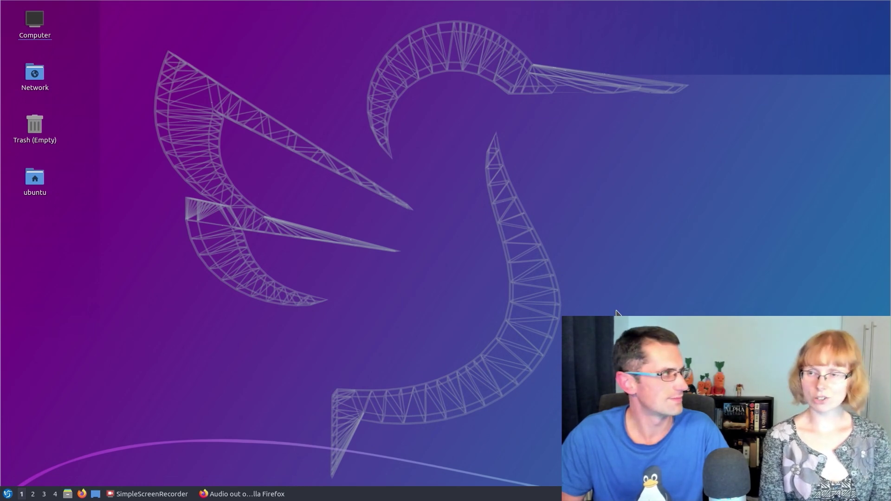
Step: Launch LibreOffice Writer from the installed office applications
left_click(7, 494)
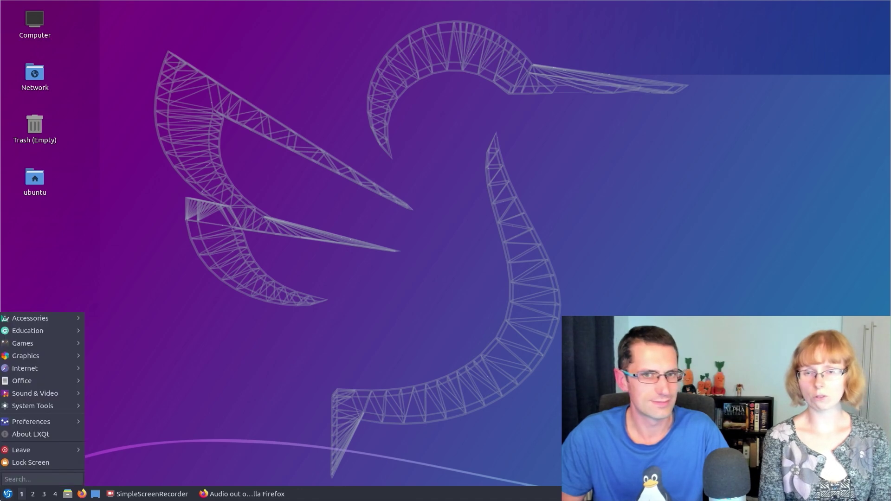
mouse_move(34, 381)
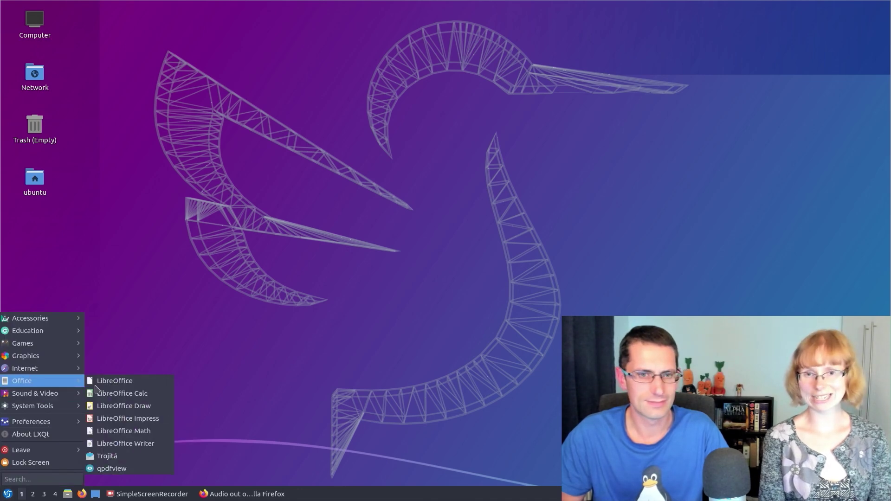
left_click(143, 444)
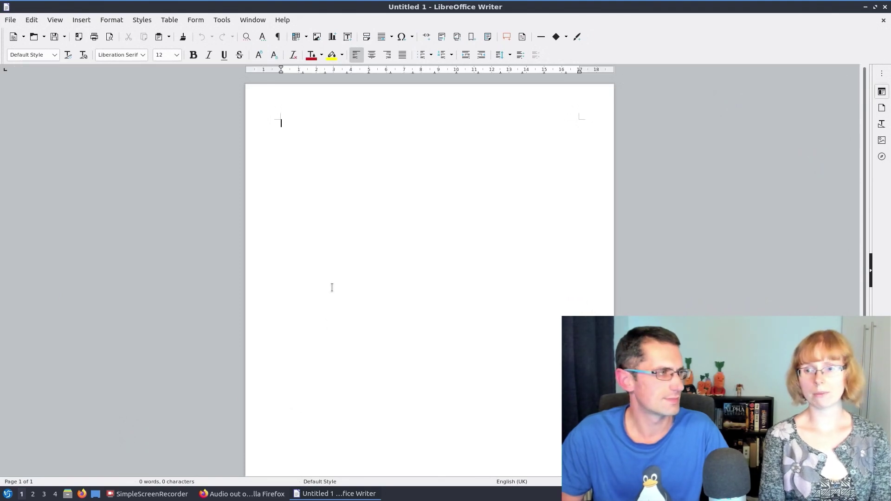
Step: View LibreOffice's version information and close it
left_click(284, 21)
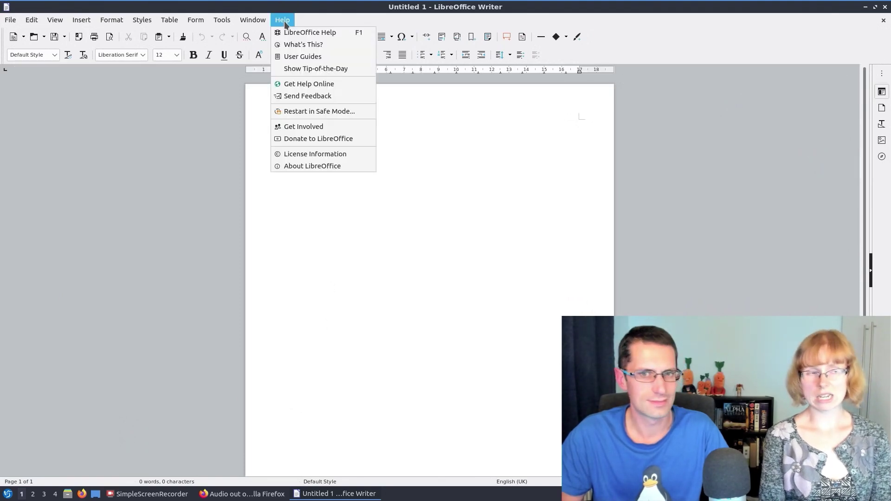
left_click(324, 170)
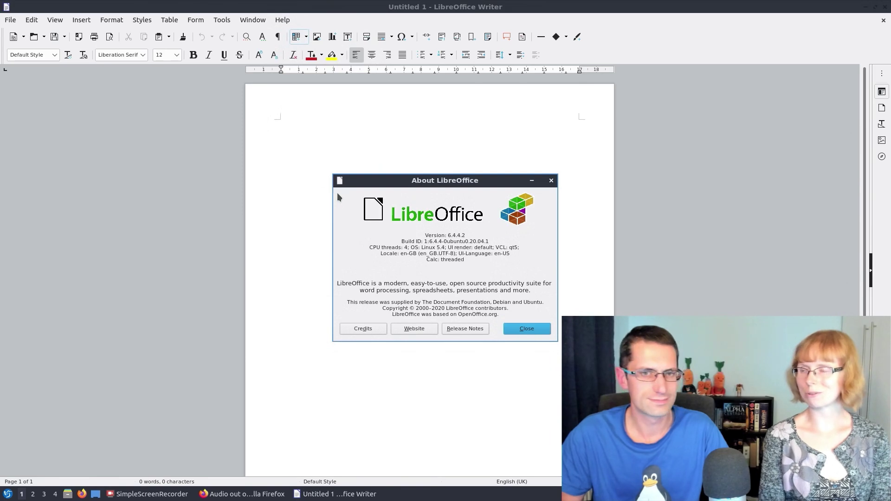
left_click(527, 329)
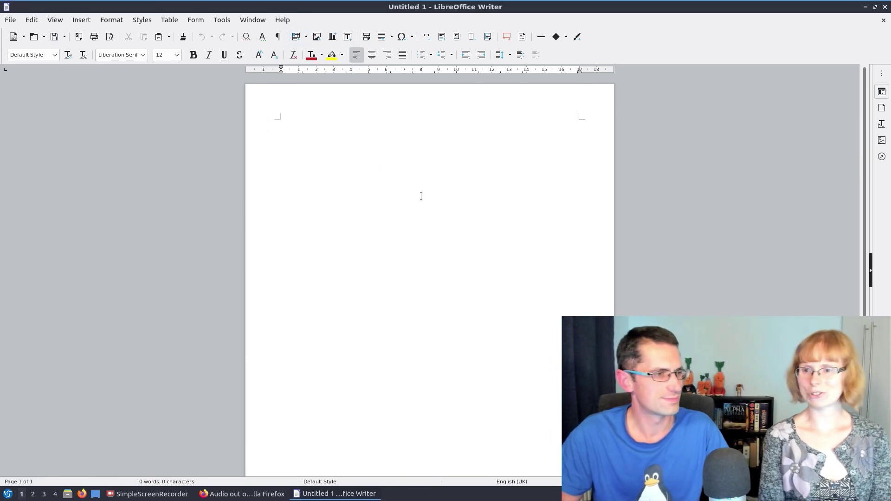
Step: Enter the text "Hello world!" in the blank document and make it bold
type("Hello world!")
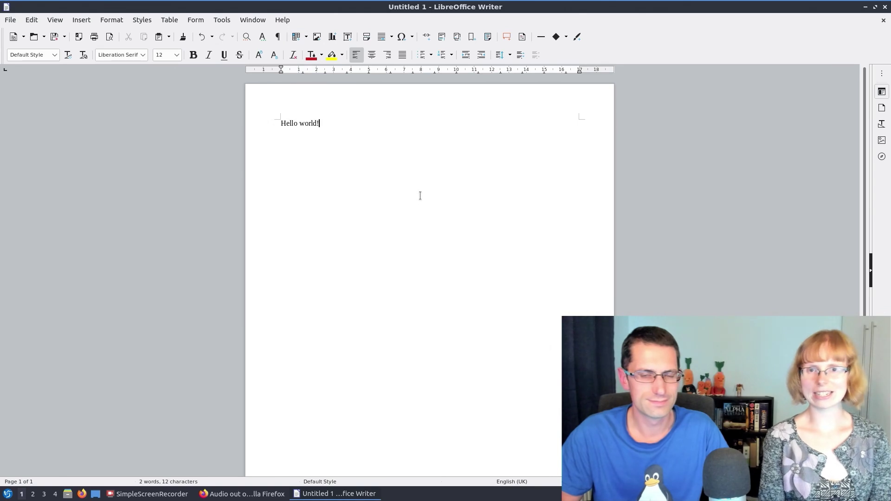
left_click_drag(326, 122, 255, 112)
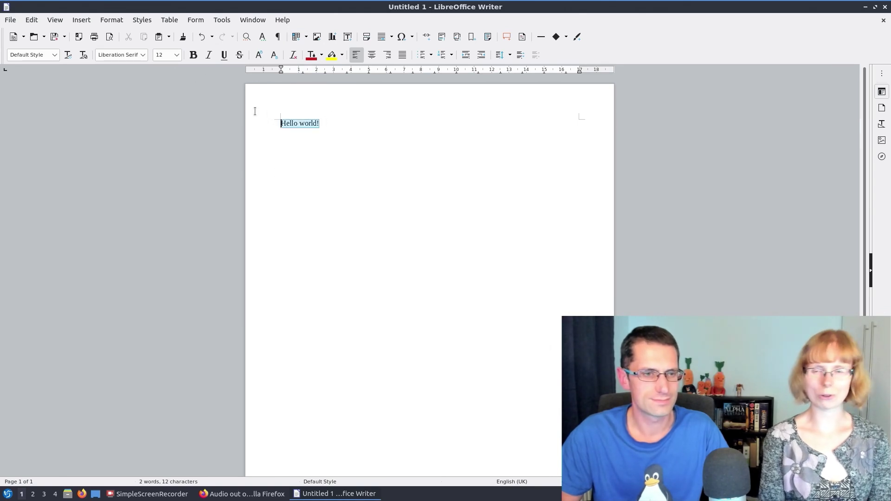
left_click(193, 55)
left_click(366, 150)
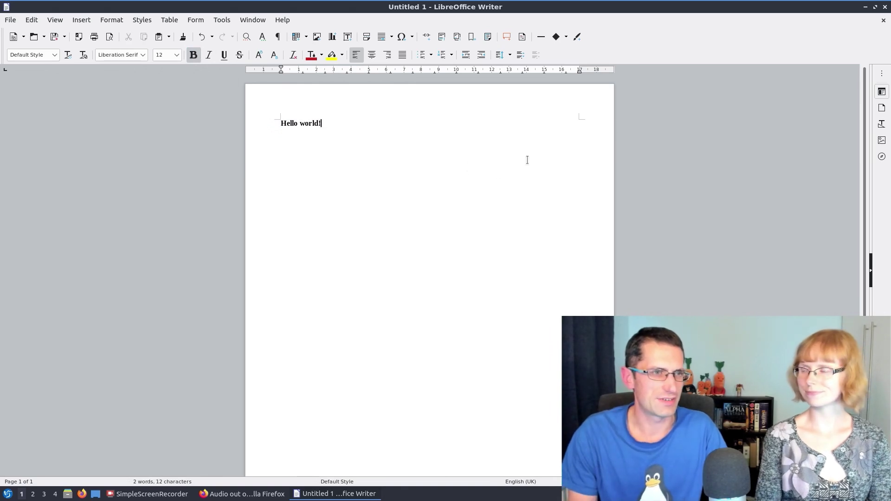
Step: Prepare to save the document in Word 2007–365 (*.docx) format under the file name My Word Document
left_click(10, 20)
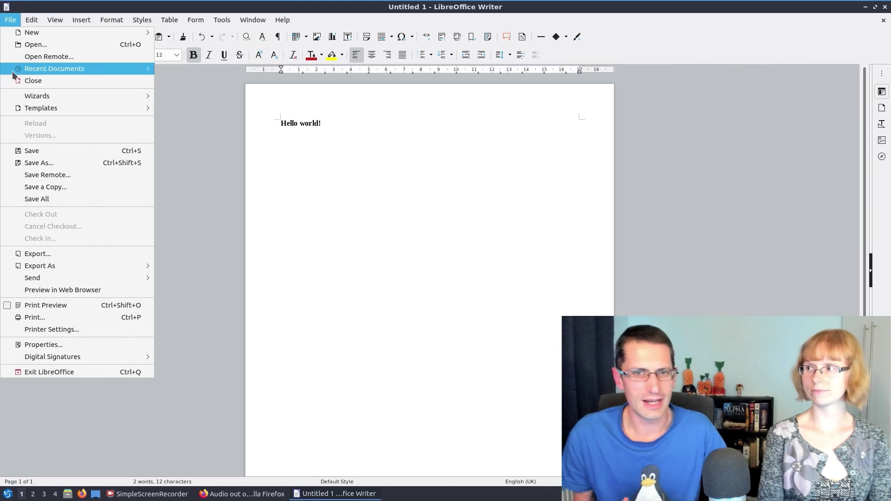
left_click(28, 164)
left_click(366, 270)
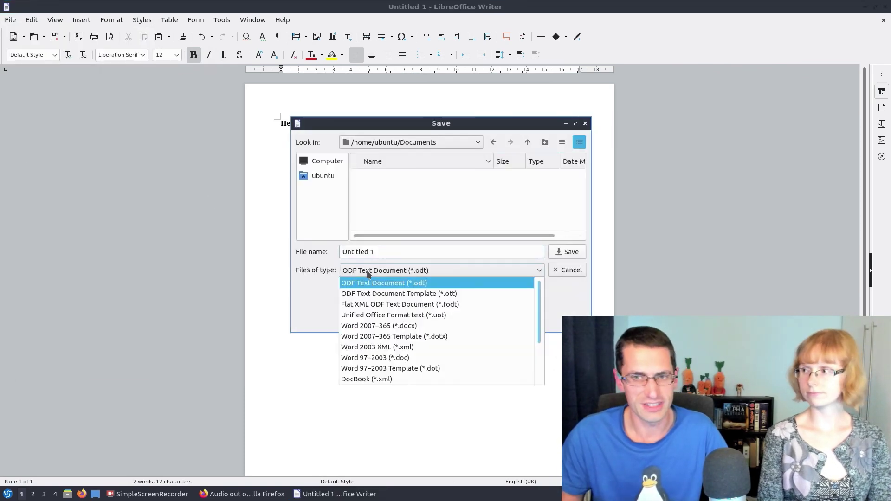
left_click(422, 325)
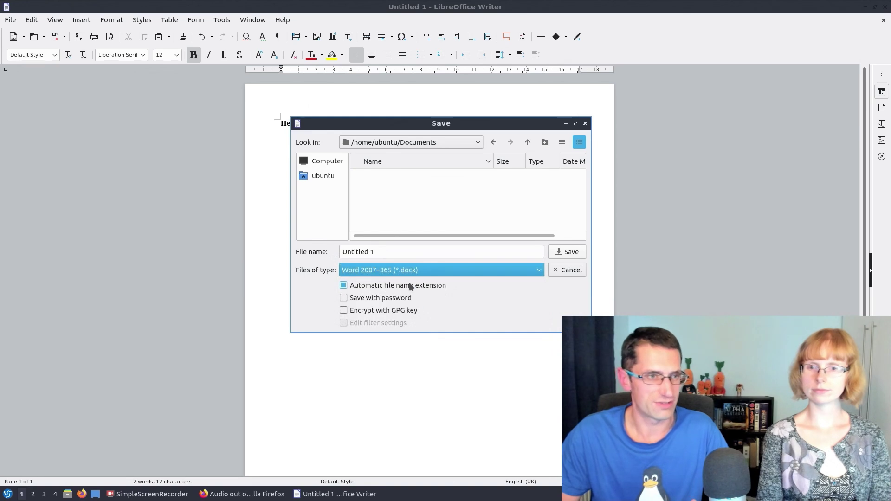
left_click(410, 258)
key("ctrl+a")
type("My Word Document")
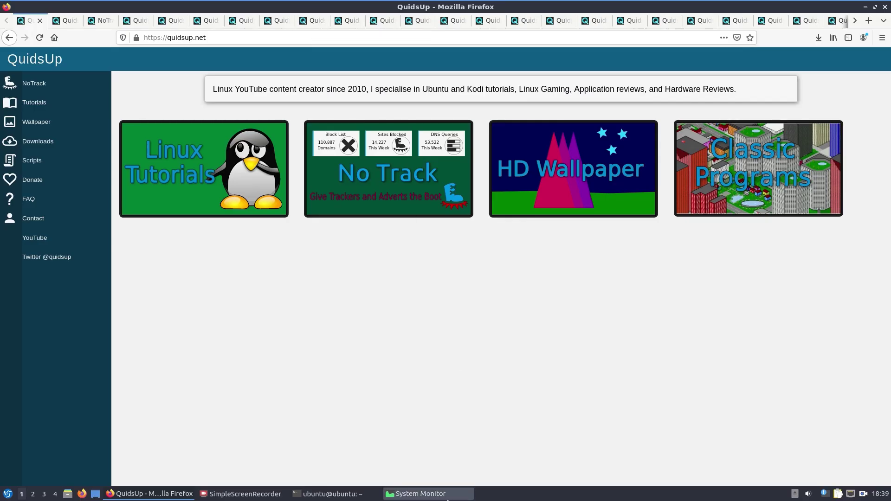
Step: Check the CPU and memory load in System Monitor, and view the love_blues and ws_Digital_Art_Blue_Explosion wallpaper pages in Firefox
left_click(457, 495)
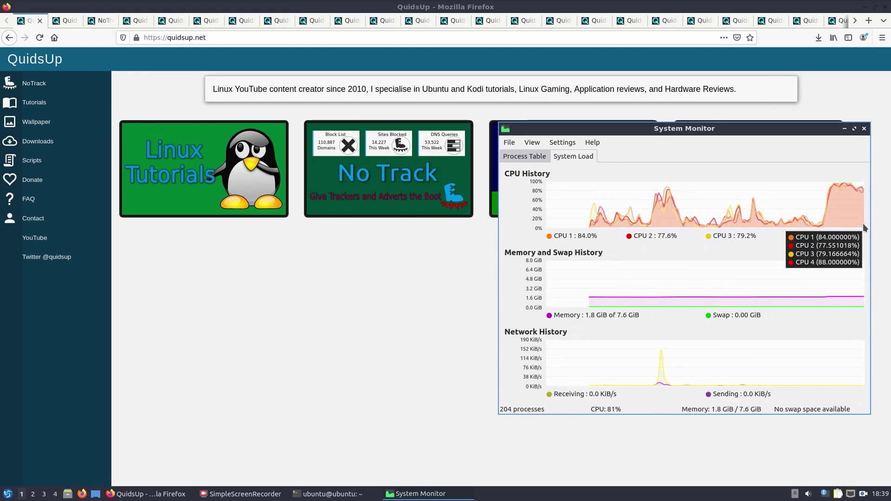
left_click(286, 363)
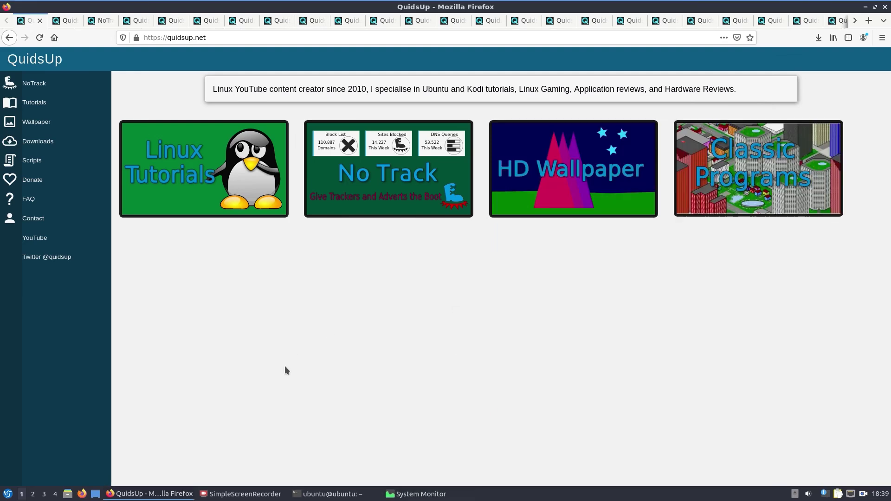
left_click(374, 24)
left_click(564, 22)
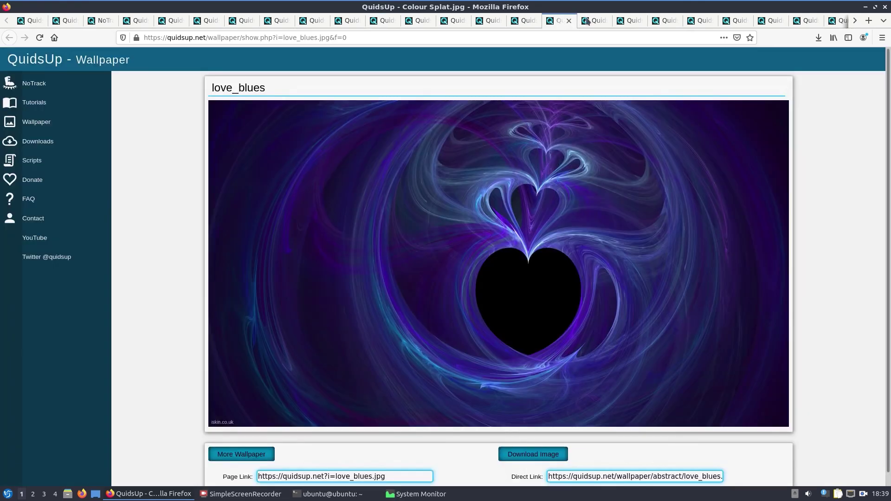
left_click(735, 20)
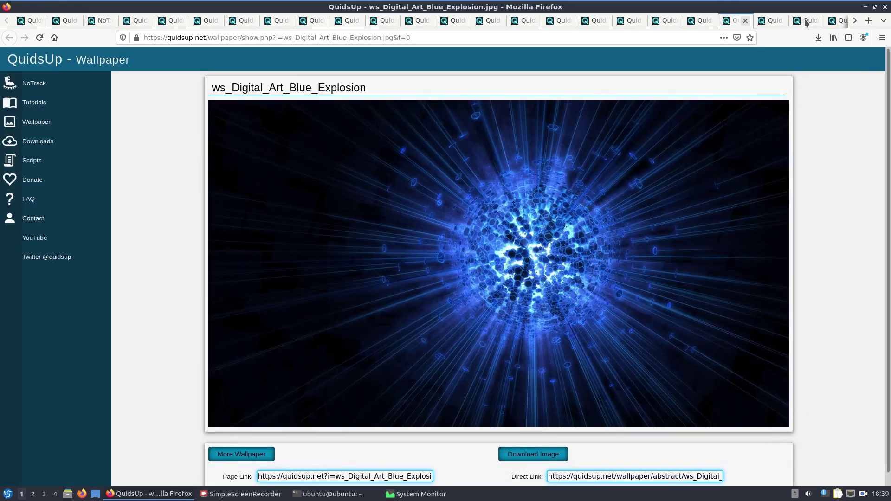
Step: View the already open Quidsup Twitter and Daily Mail pages, and open a new browser tab
left_click(854, 22)
left_click(853, 23)
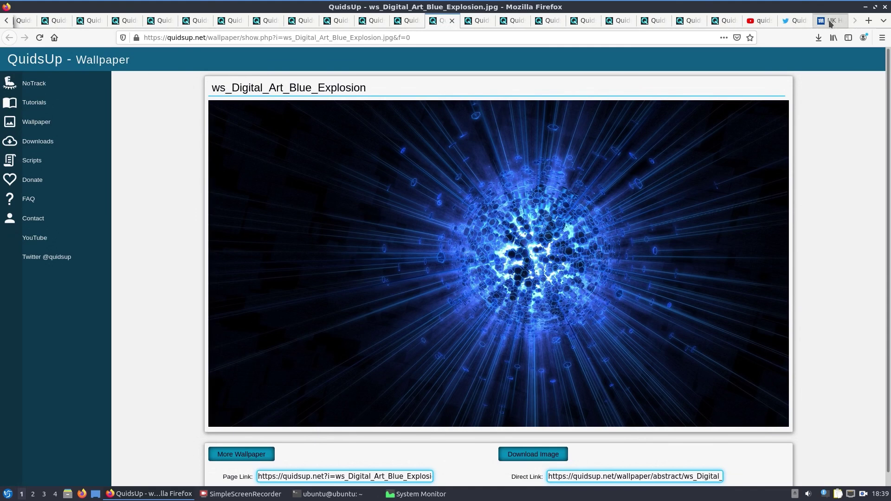
left_click(792, 22)
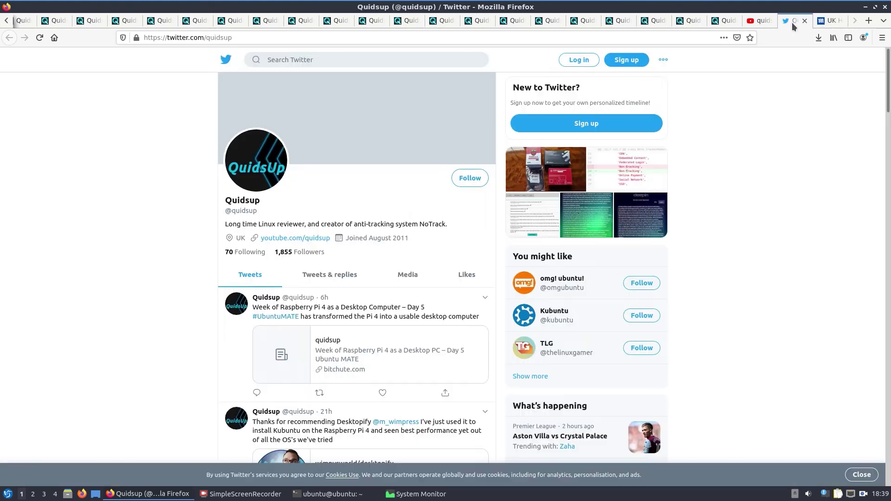
left_click(830, 22)
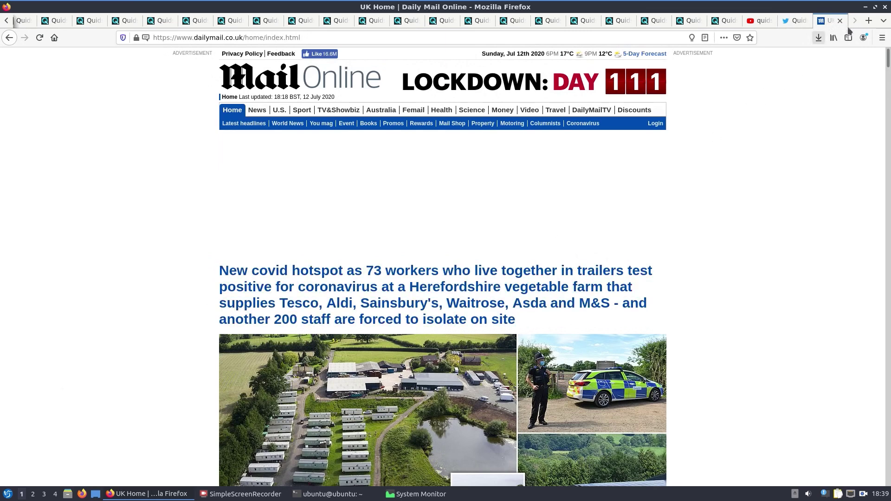
left_click(868, 21)
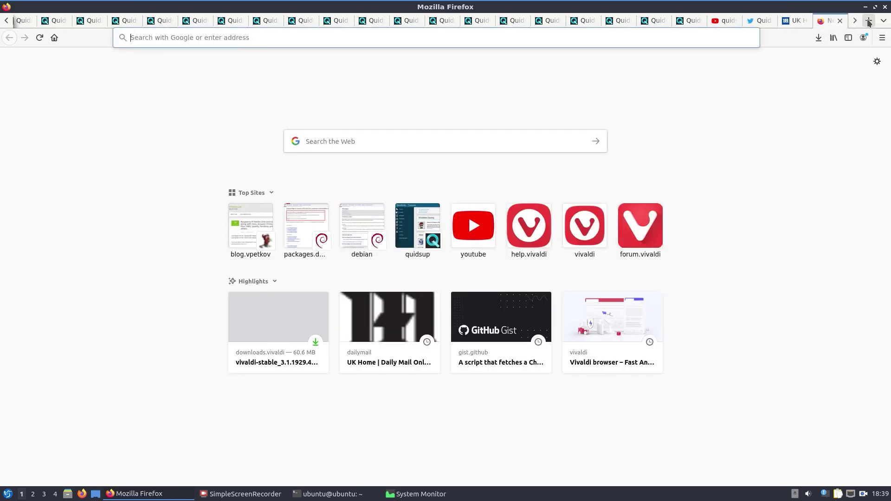